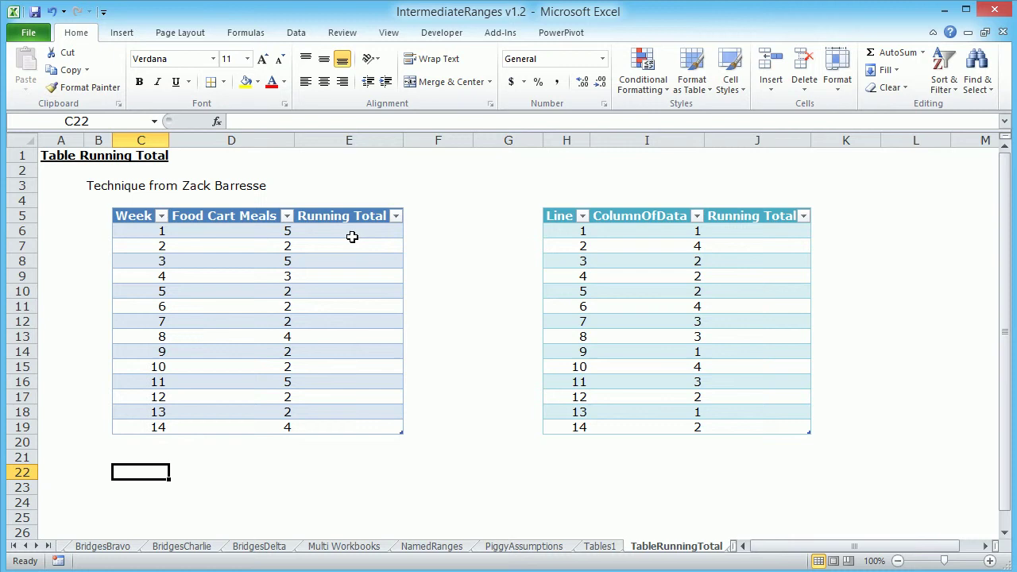
Look over the title and credit cells in rows 2–3, ending on Running Total cell E6
{"action": "left_click", "coordinate": [316, 176]}
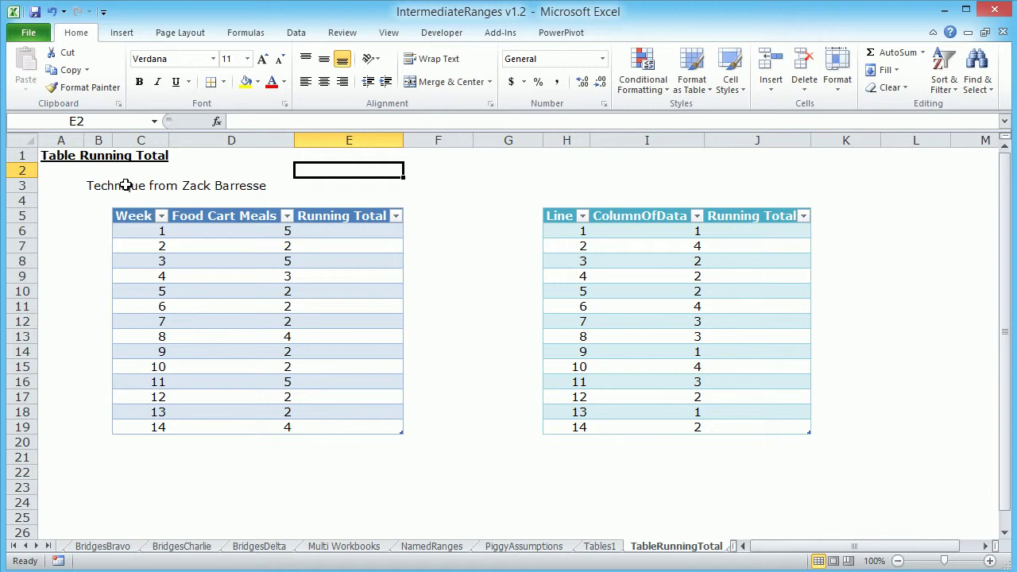
{"action": "left_click", "coordinate": [244, 167]}
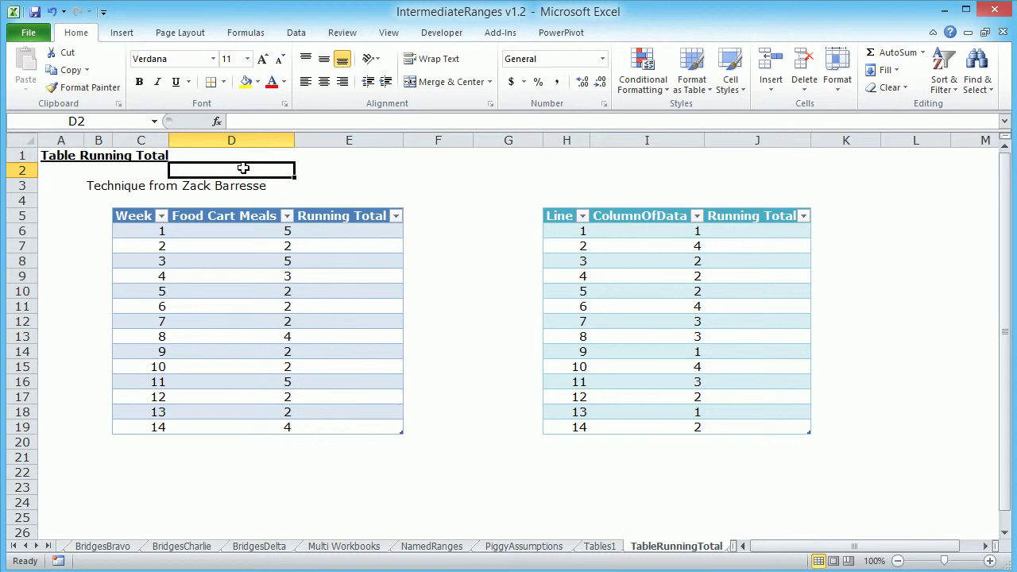
{"action": "left_click", "coordinate": [325, 183]}
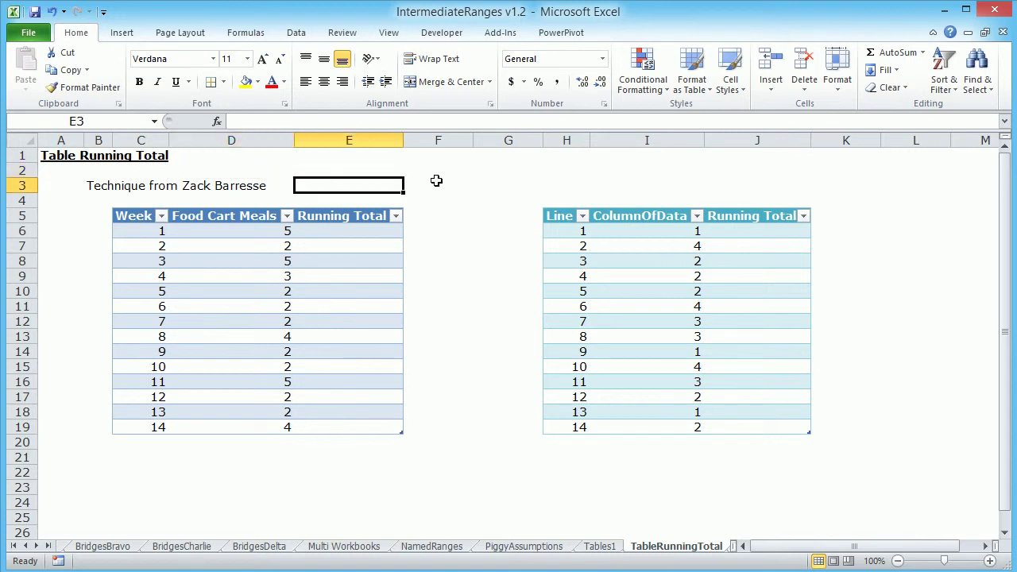
{"action": "left_click", "coordinate": [521, 184]}
{"action": "left_click", "coordinate": [445, 184]}
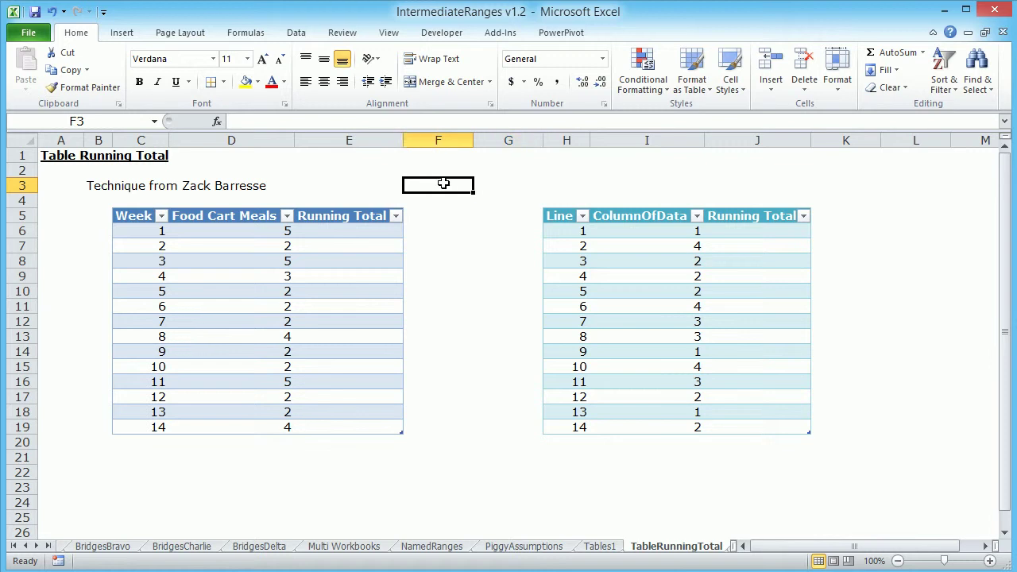
{"action": "left_click", "coordinate": [358, 182]}
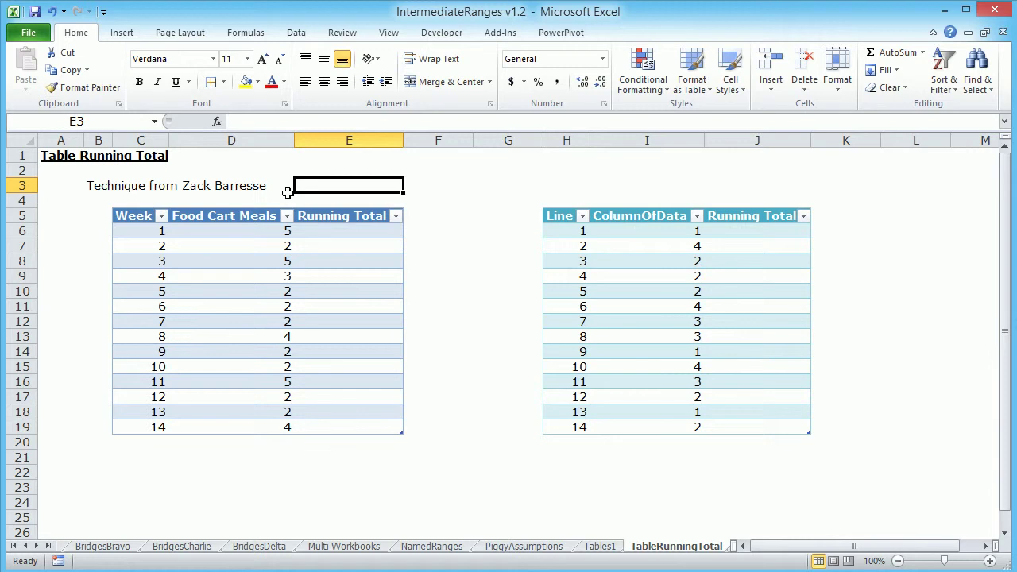
{"action": "left_click", "coordinate": [323, 229]}
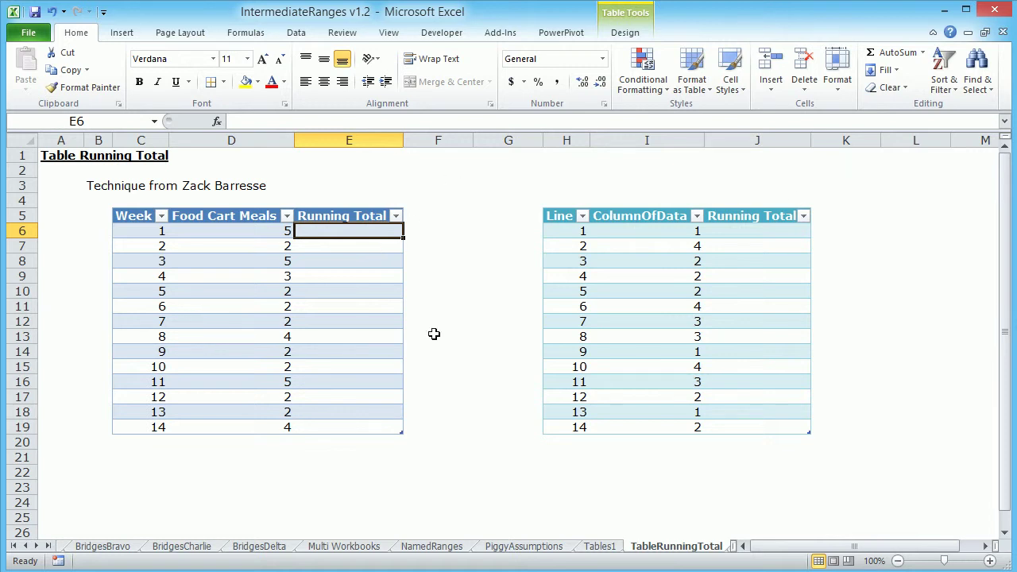
Fill the empty cells D23:D26 below the tables with 1 at once
{"action": "scroll", "coordinate": [475, 402], "scroll_direction": "down", "scroll_amount": 3}
{"action": "left_click_drag", "start_coordinate": [290, 351], "coordinate": [277, 398]}
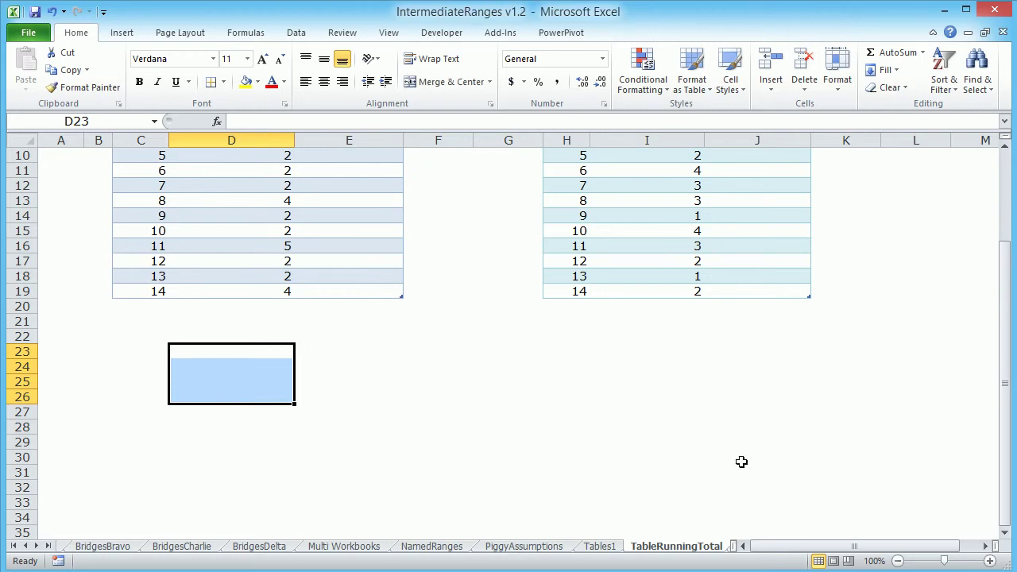
{"action": "type", "text": "1"}
{"action": "key", "text": "ctrl+Return"}
Start E23's formula as a D23:D23 range reference
{"action": "left_click", "coordinate": [368, 361]}
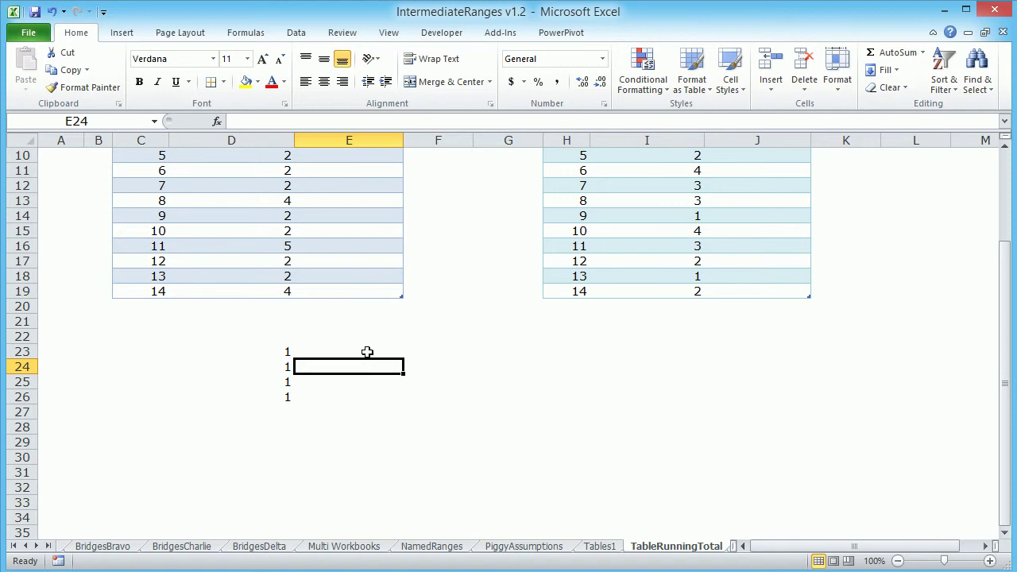
{"action": "left_click", "coordinate": [367, 352]}
{"action": "type", "text": "="}
{"action": "key", "text": "Left"}
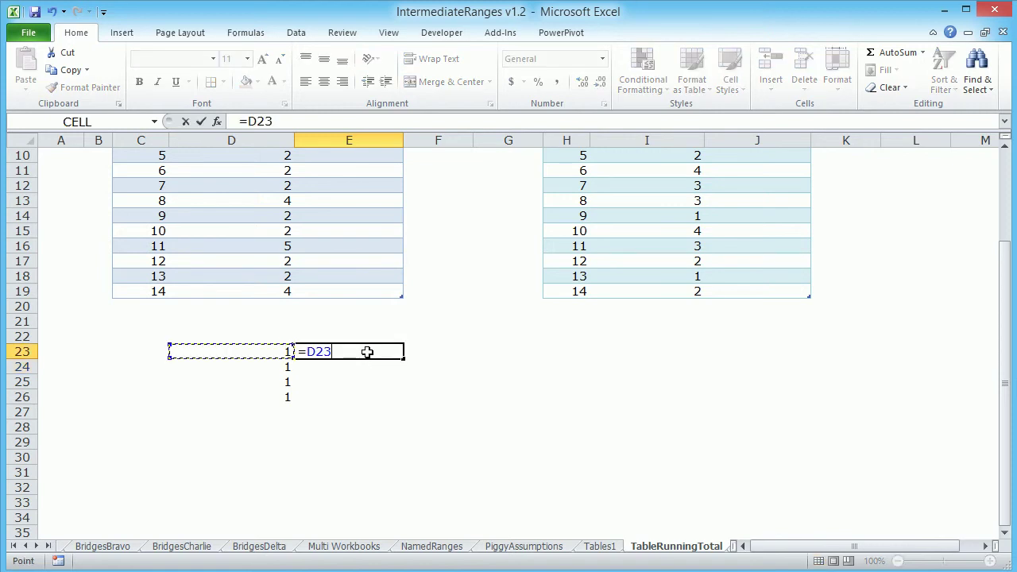
{"action": "key", "text": "F8"}
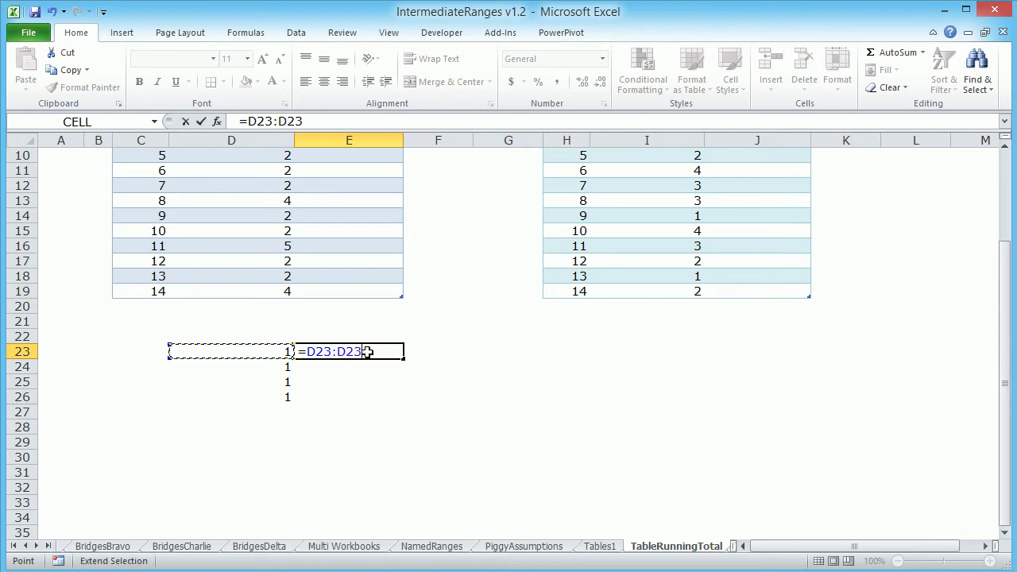
Anchor it to D$23 and wrap it in SUM, so E23 holds =SUM(D$23:D23) showing 1
{"action": "left_click", "coordinate": [315, 352]}
{"action": "key", "text": "shift+End"}
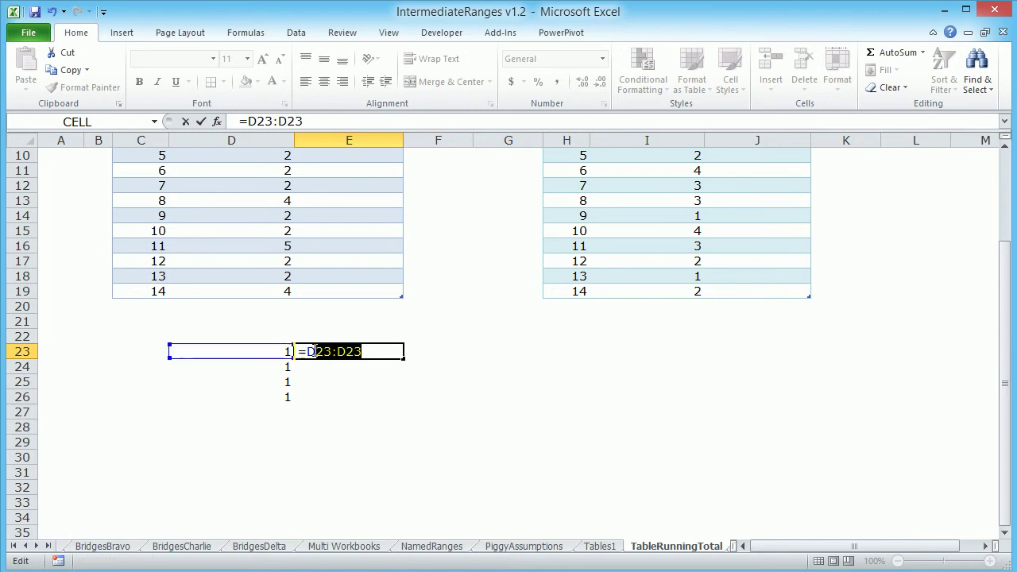
{"action": "left_click", "coordinate": [316, 351]}
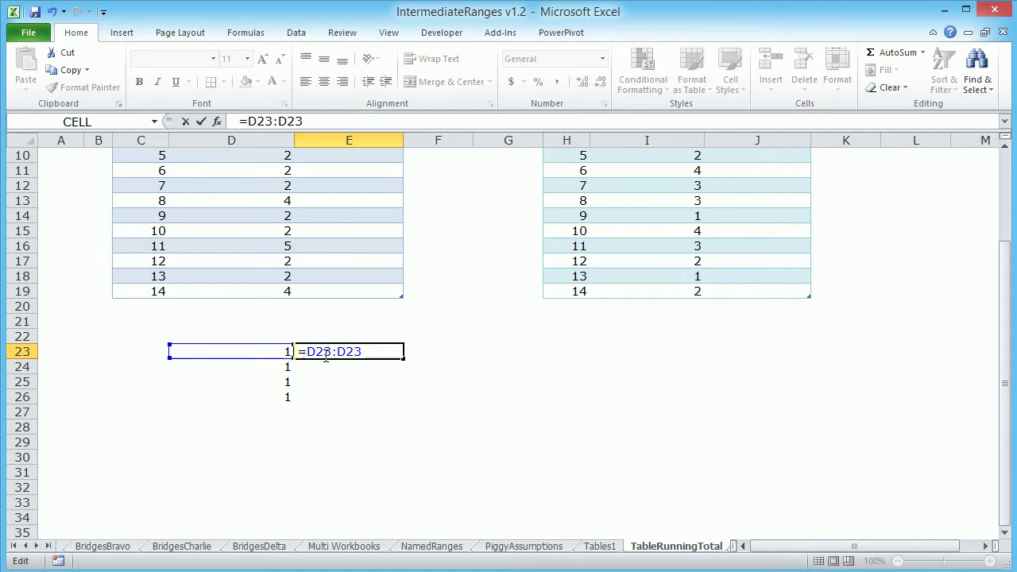
{"action": "type", "text": "$"}
{"action": "left_click", "coordinate": [305, 351]}
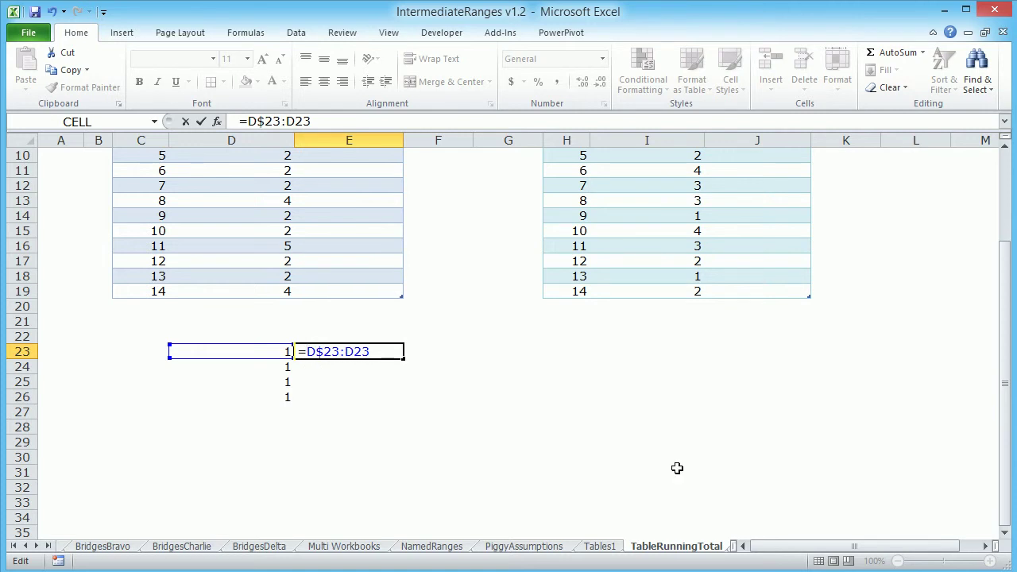
{"action": "type", "text": "SUM("}
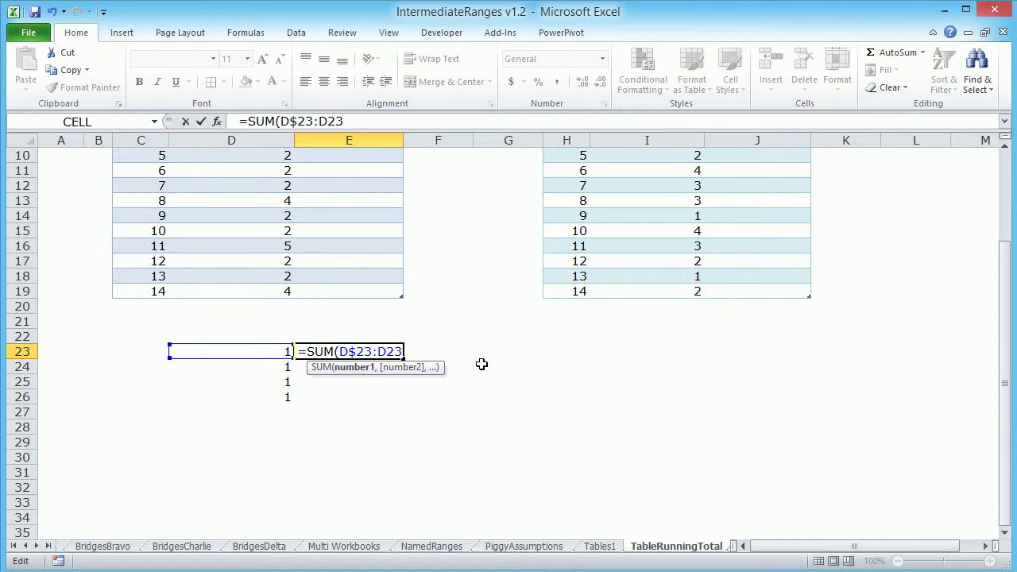
{"action": "type", "text": ")"}
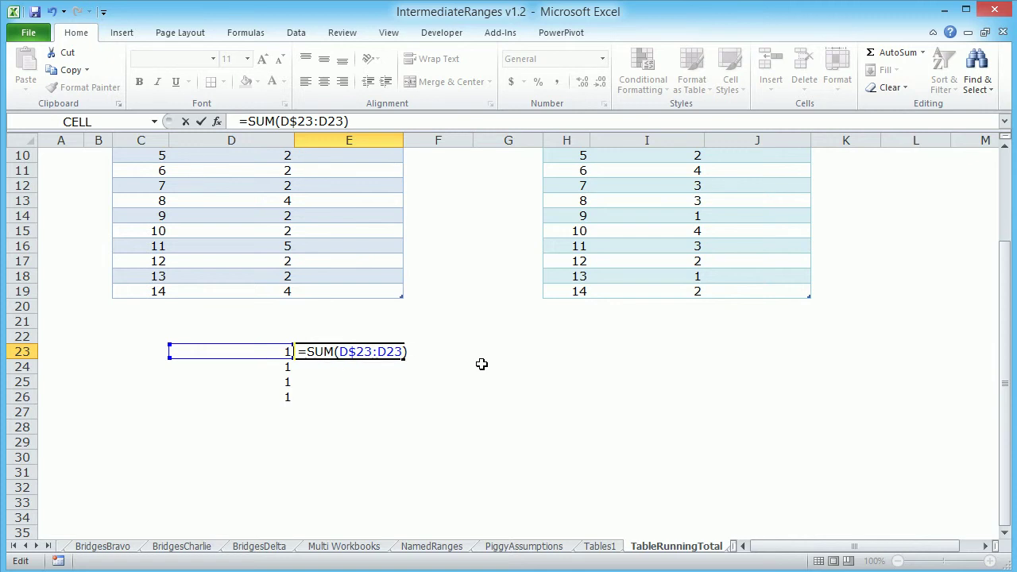
{"action": "key", "text": "Return"}
{"action": "left_click", "coordinate": [402, 354]}
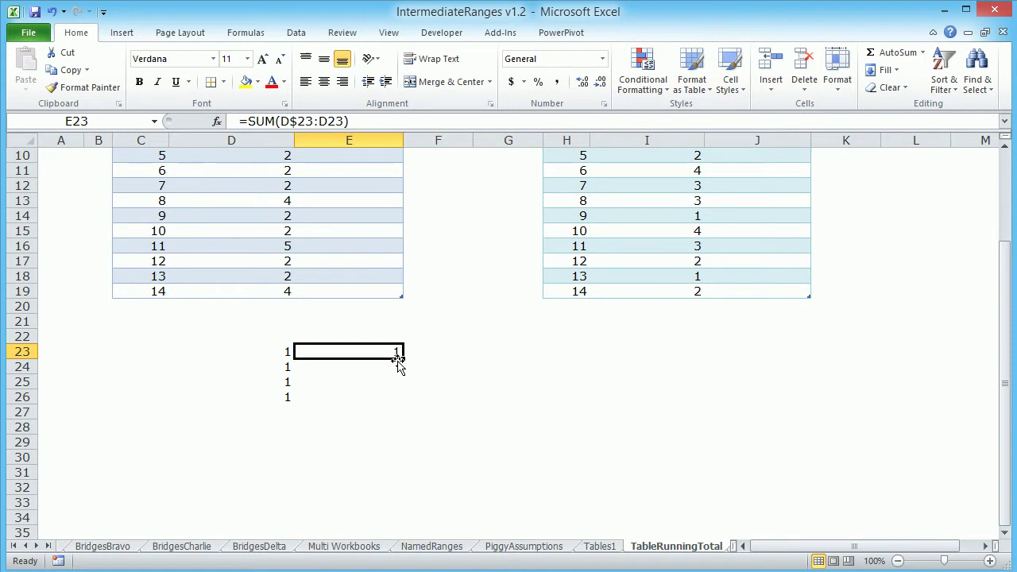
Copy E23's running-total formula into E24:E26, producing 2, 3 and 4
{"action": "key", "text": "ctrl+c"}
{"action": "left_click_drag", "start_coordinate": [385, 365], "coordinate": [381, 398]}
{"action": "key", "text": "ctrl+v"}
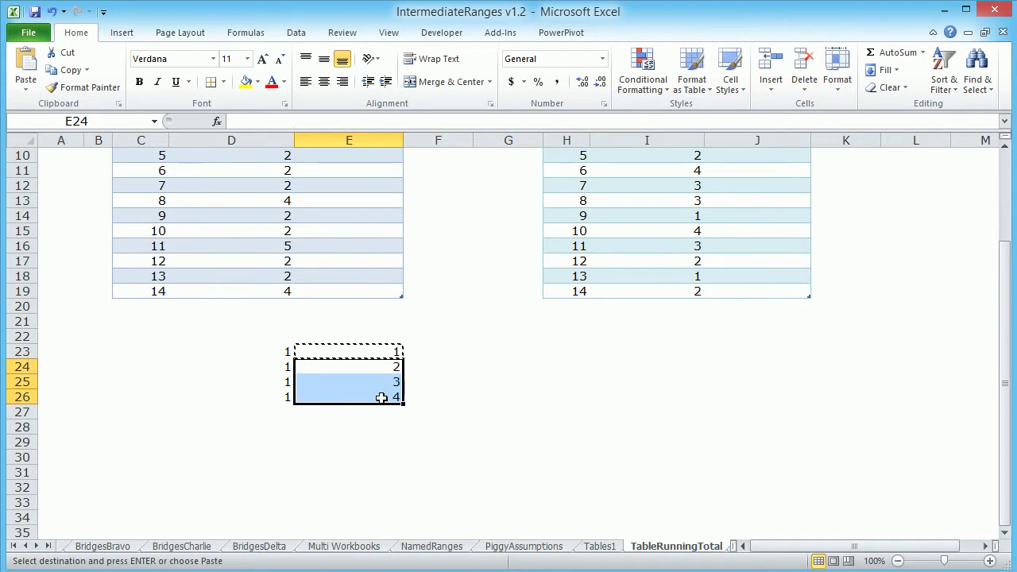
{"action": "key", "text": "Escape"}
Inspect the formulas in E23 through E26 to see the range end grow row by row
{"action": "left_click", "coordinate": [480, 395]}
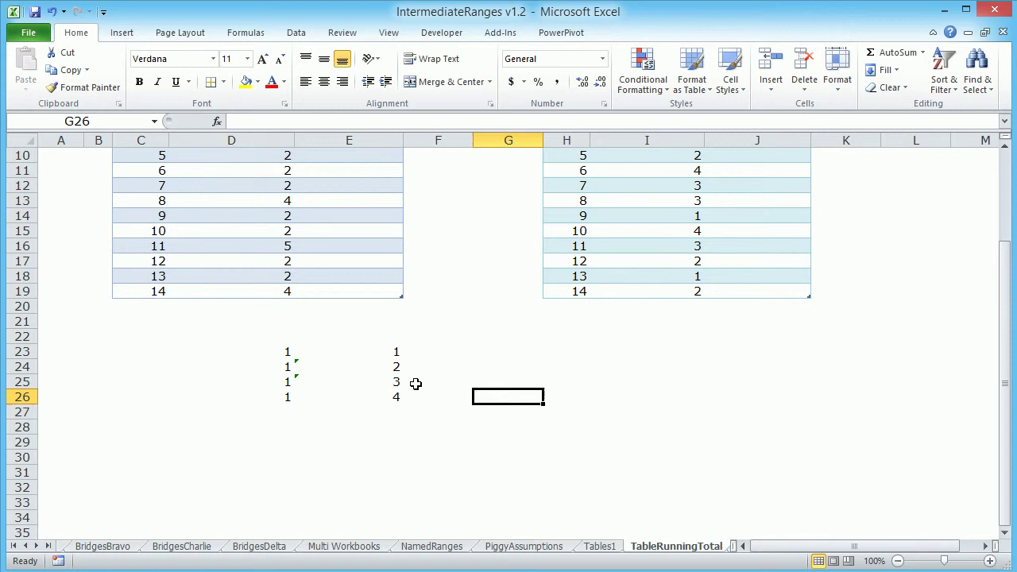
{"action": "left_click", "coordinate": [374, 365]}
{"action": "left_click", "coordinate": [374, 351]}
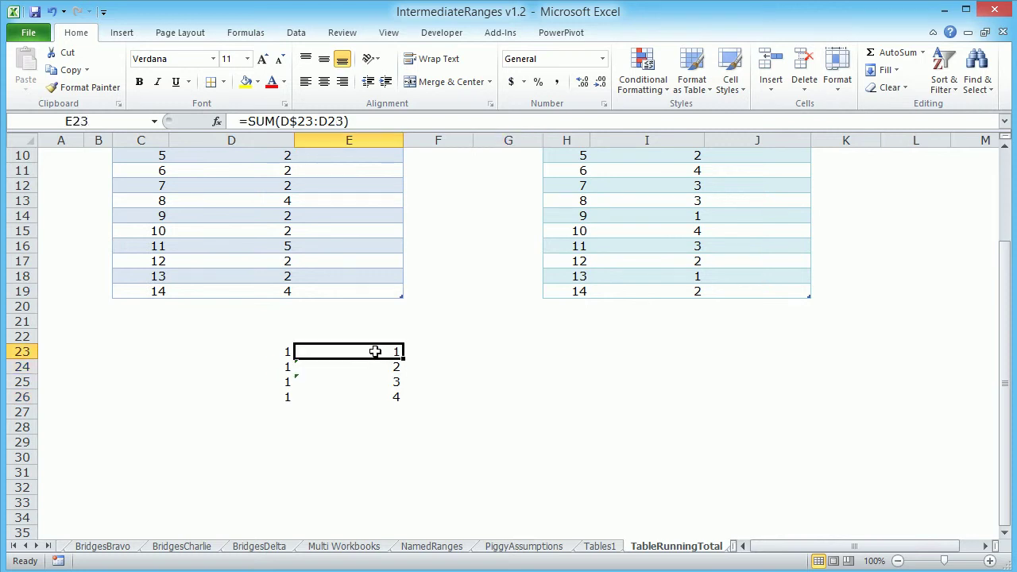
{"action": "double_click", "coordinate": [375, 352]}
{"action": "key", "text": "Escape"}
{"action": "double_click", "coordinate": [375, 366]}
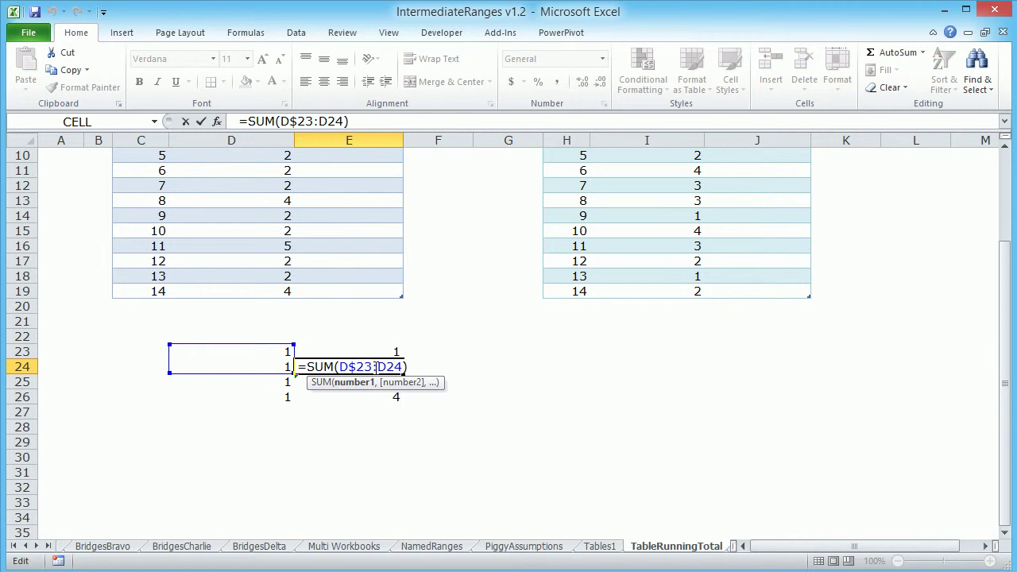
{"action": "mouse_move", "coordinate": [376, 367]}
{"action": "left_mouse_down"}
{"action": "mouse_move", "coordinate": [391, 366]}
{"action": "mouse_move", "coordinate": [373, 366]}
{"action": "left_mouse_up"}
{"action": "key", "text": "Escape"}
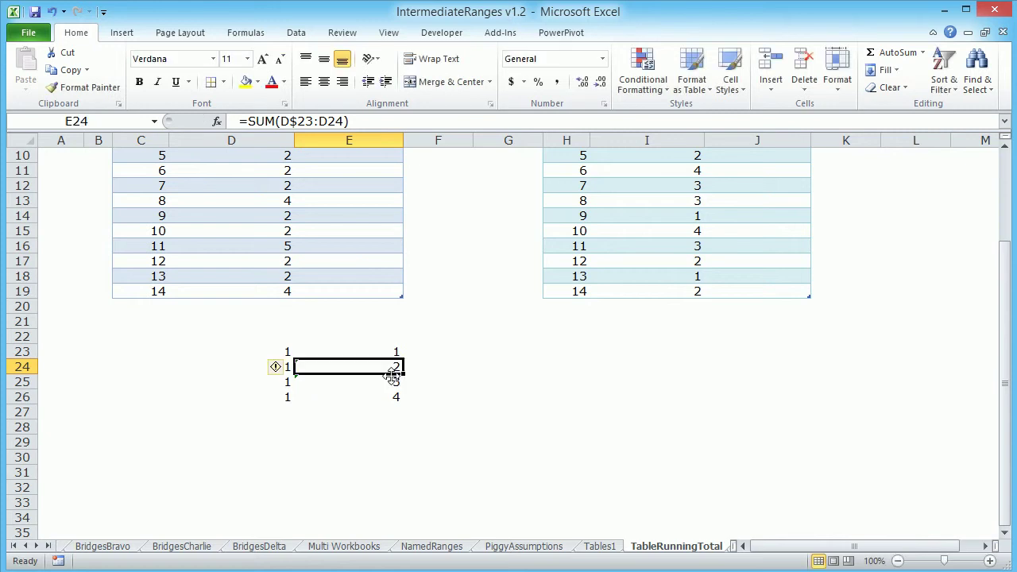
{"action": "double_click", "coordinate": [387, 382]}
{"action": "key", "text": "Escape"}
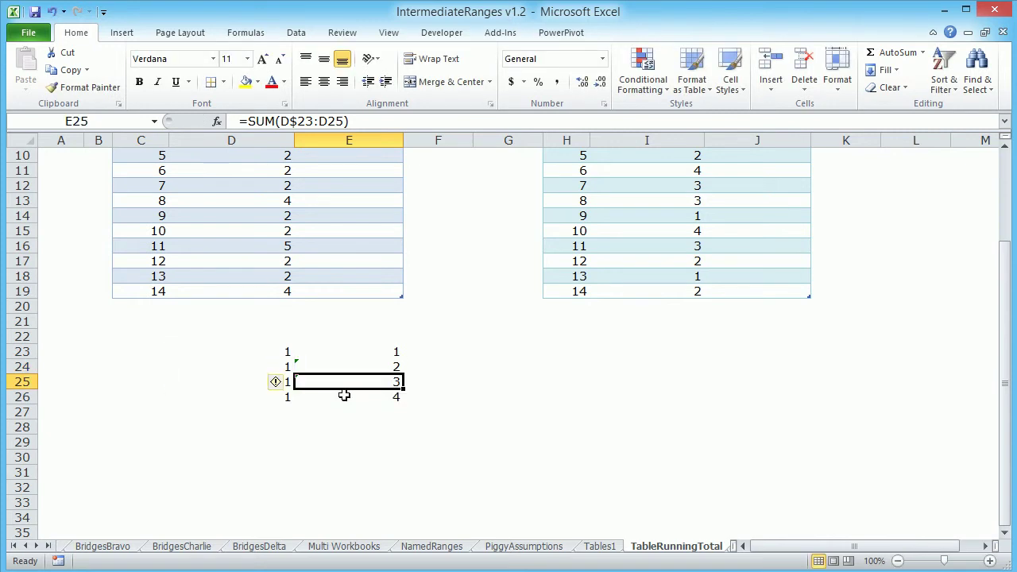
{"action": "double_click", "coordinate": [344, 395]}
{"action": "key", "text": "Escape"}
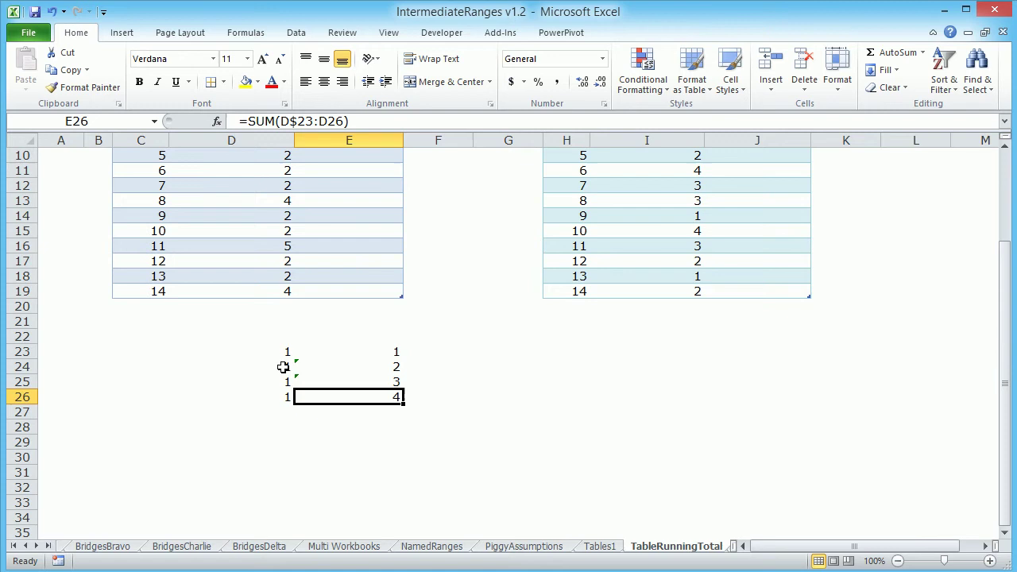
Clear the scratch example in D23:G30 and return to the top of the sheet
{"action": "left_click_drag", "start_coordinate": [266, 348], "coordinate": [541, 460]}
{"action": "key", "text": "Delete"}
{"action": "scroll", "coordinate": [538, 461], "scroll_direction": "up", "scroll_amount": 3}
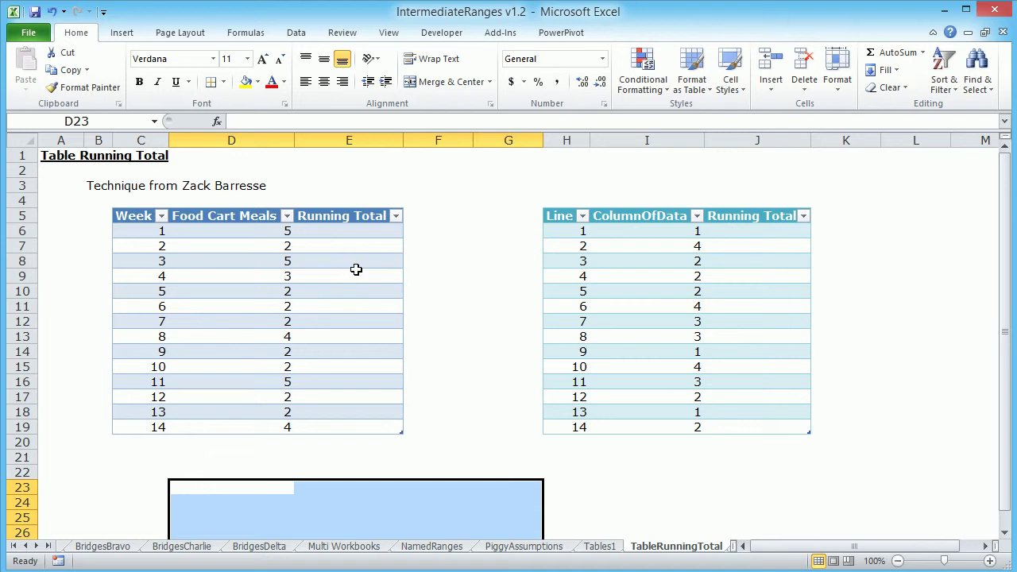
In E6, begin the formula =SUM(INDEX([Food Cart Meals],1) using column autocomplete
{"action": "left_click", "coordinate": [364, 229]}
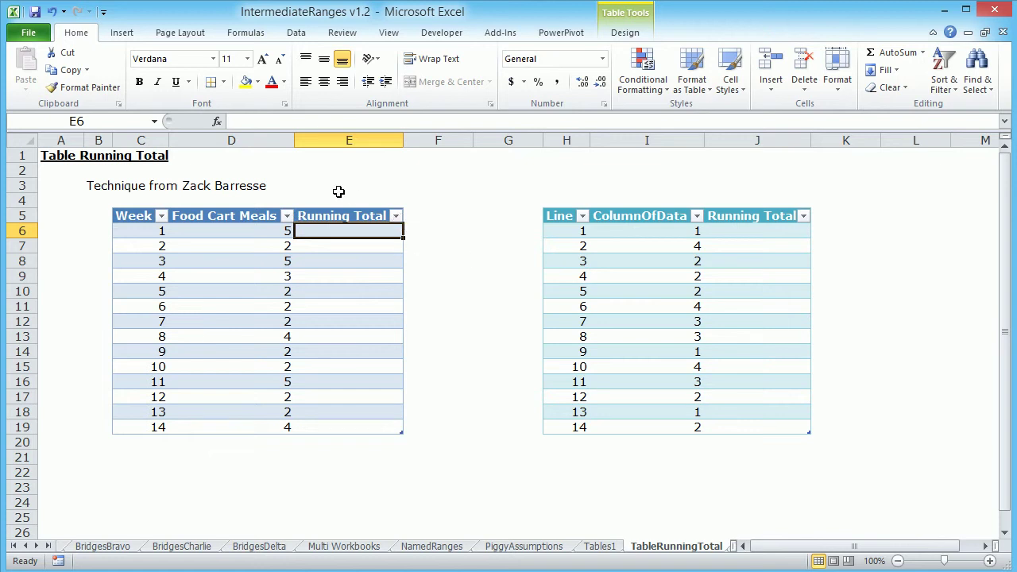
{"action": "left_click", "coordinate": [277, 121]}
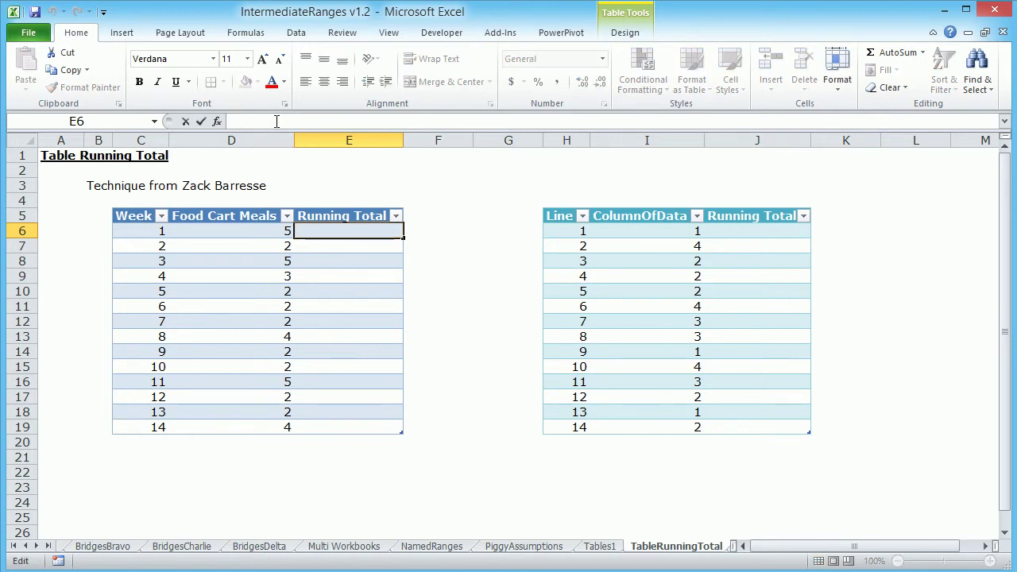
{"action": "left_click", "coordinate": [277, 121]}
{"action": "type", "text": "="}
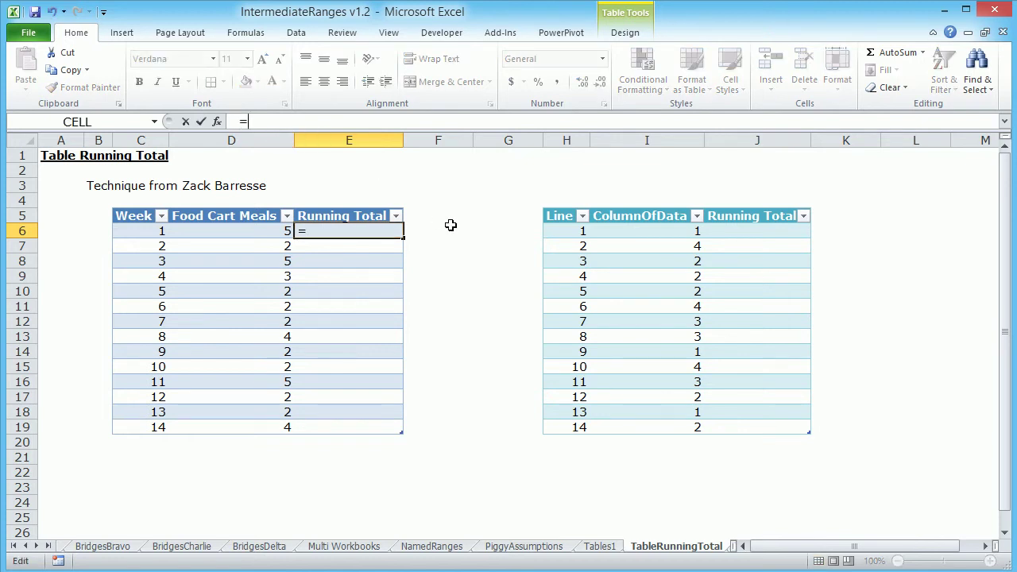
{"action": "type", "text": "SUM("}
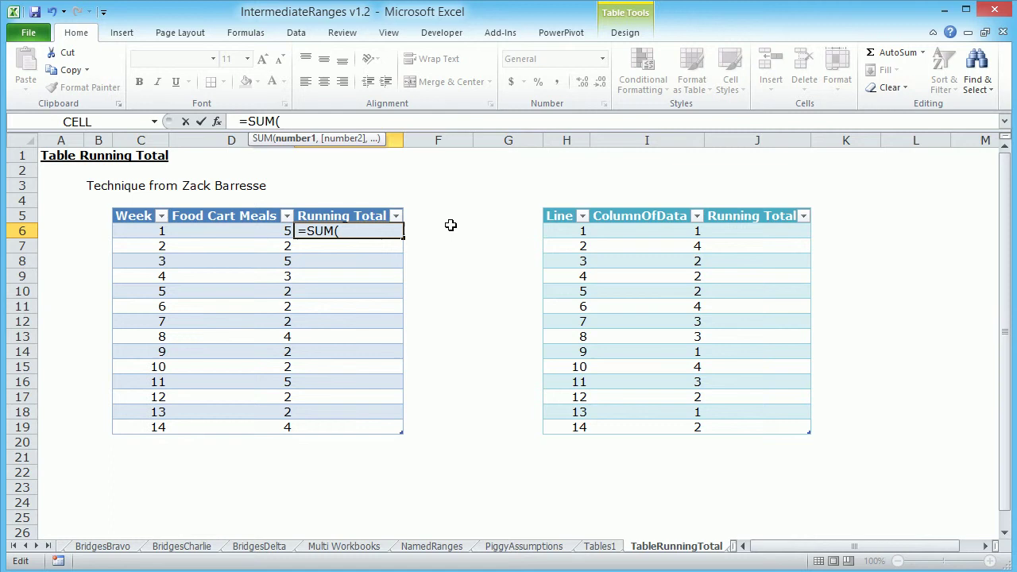
{"action": "type", "text": "INDE"}
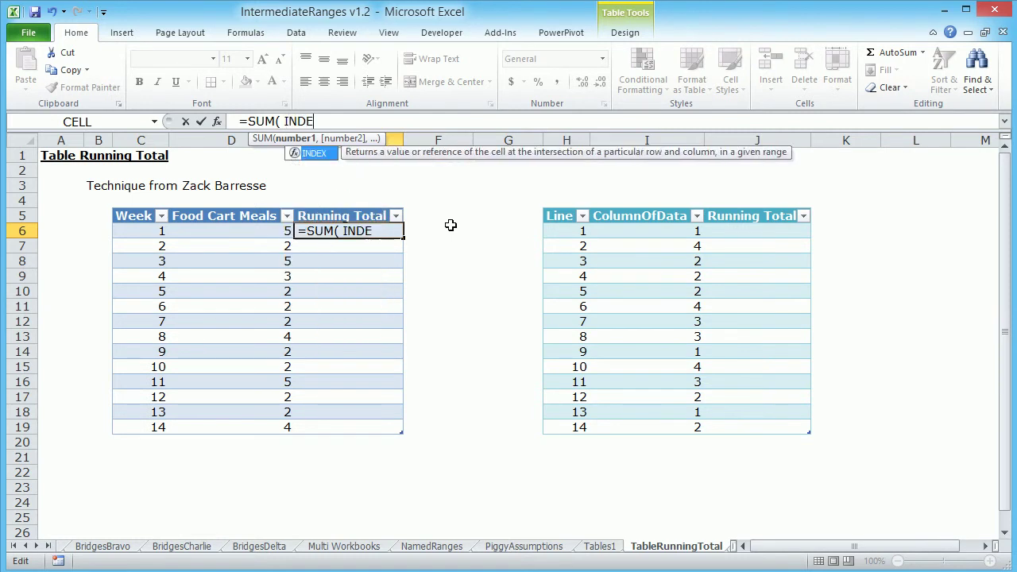
{"action": "type", "text": "X("}
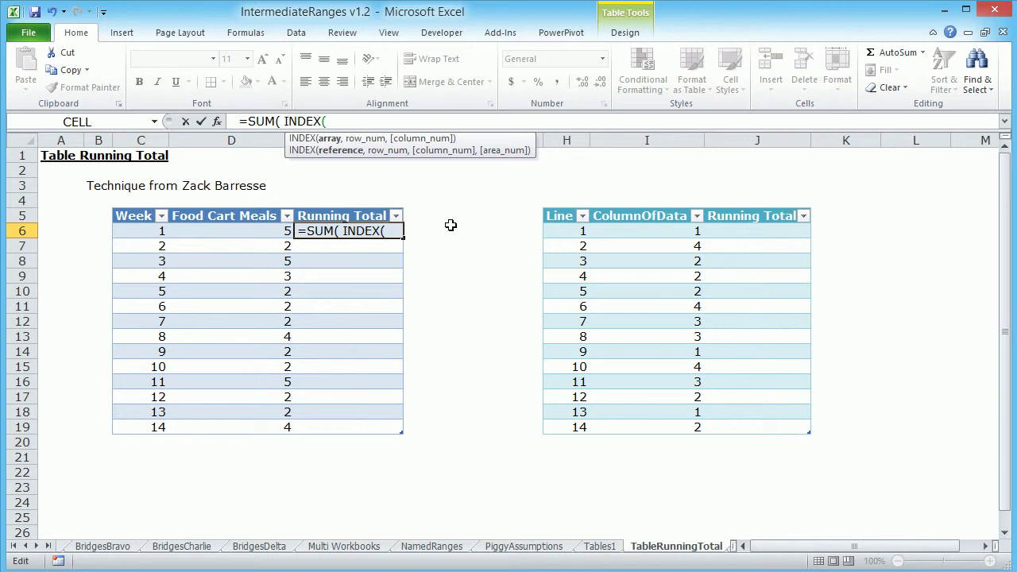
{"action": "type", "text": " ["}
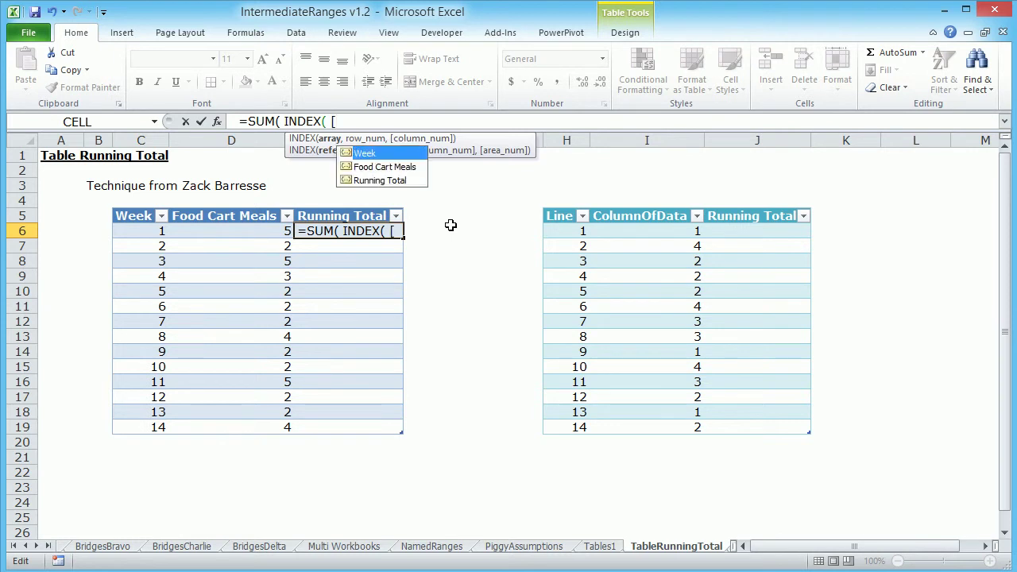
{"action": "key", "text": "Down"}
{"action": "key", "text": "Tab"}
{"action": "type", "text": "]"}
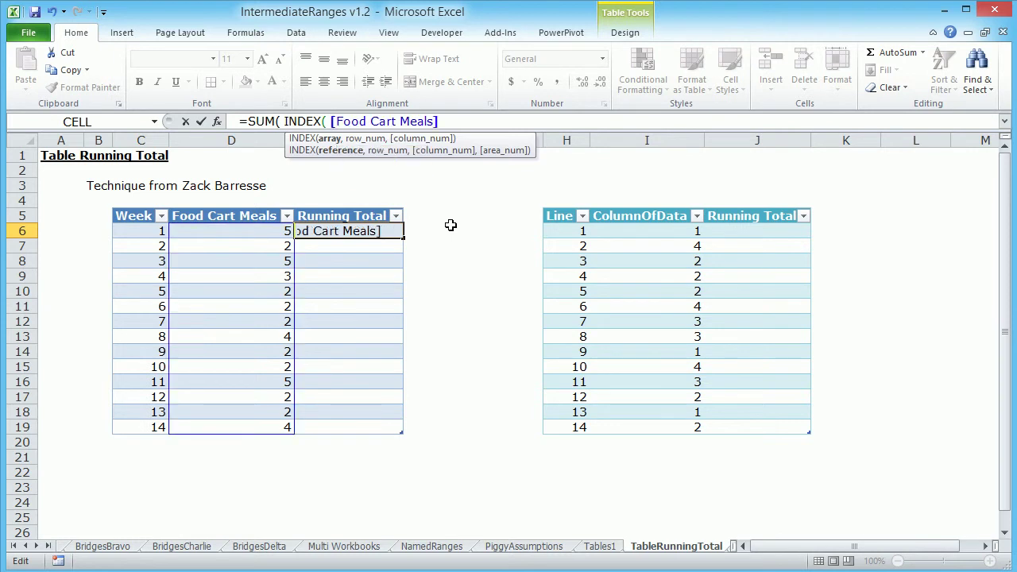
{"action": "type", "text": " ,"}
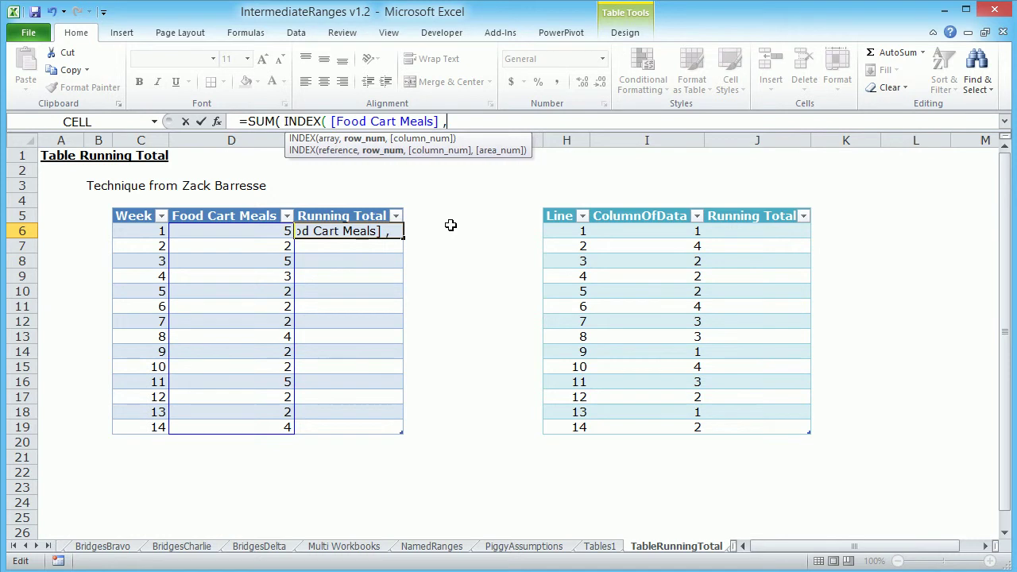
{"action": "type", "text": " 1)"}
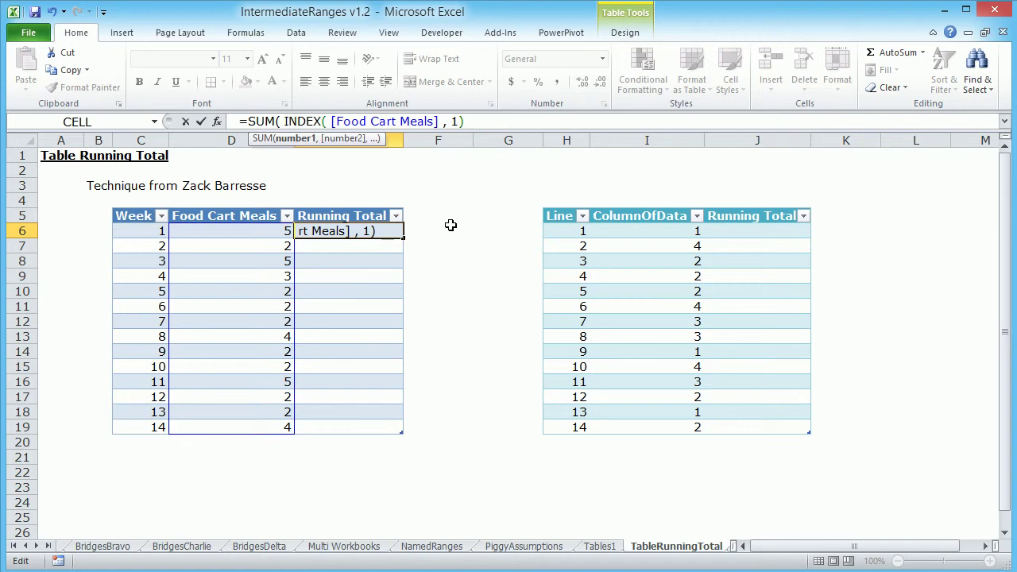
Complete it with :[@[Food Cart Meals]] and commit, filling running totals 5 through 42
{"action": "type", "text": ":["}
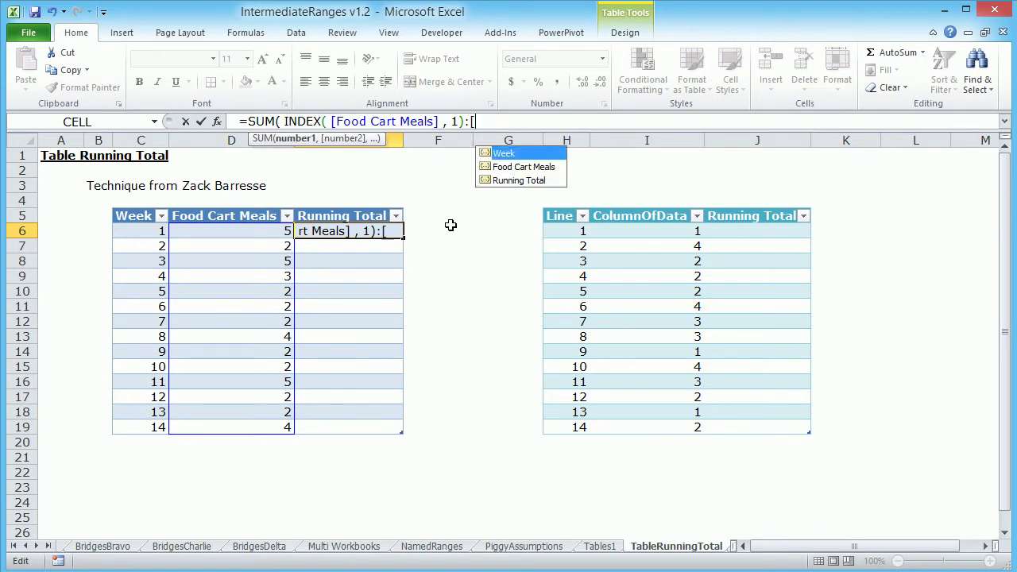
{"action": "type", "text": "@"}
{"action": "key", "text": "Down"}
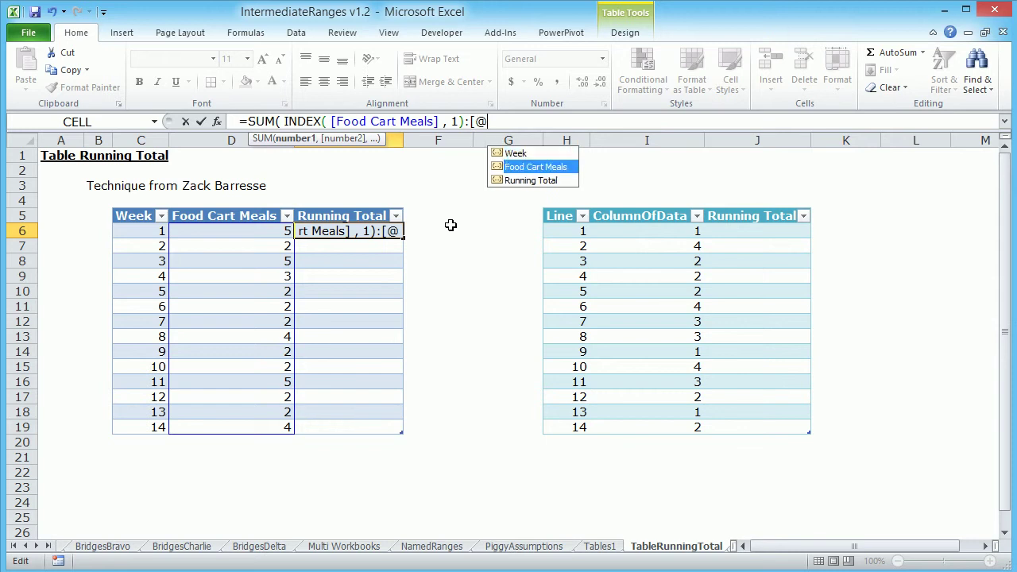
{"action": "key", "text": "Tab"}
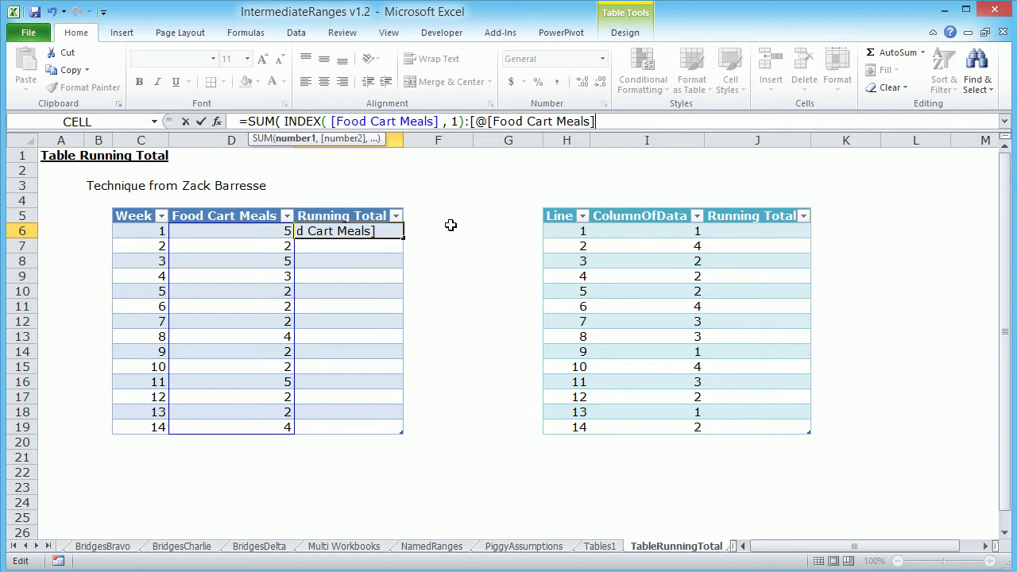
{"action": "left_click", "coordinate": [465, 121]}
{"action": "type", "text": ":"}
{"action": "left_click", "coordinate": [619, 121]}
{"action": "type", "text": ")"}
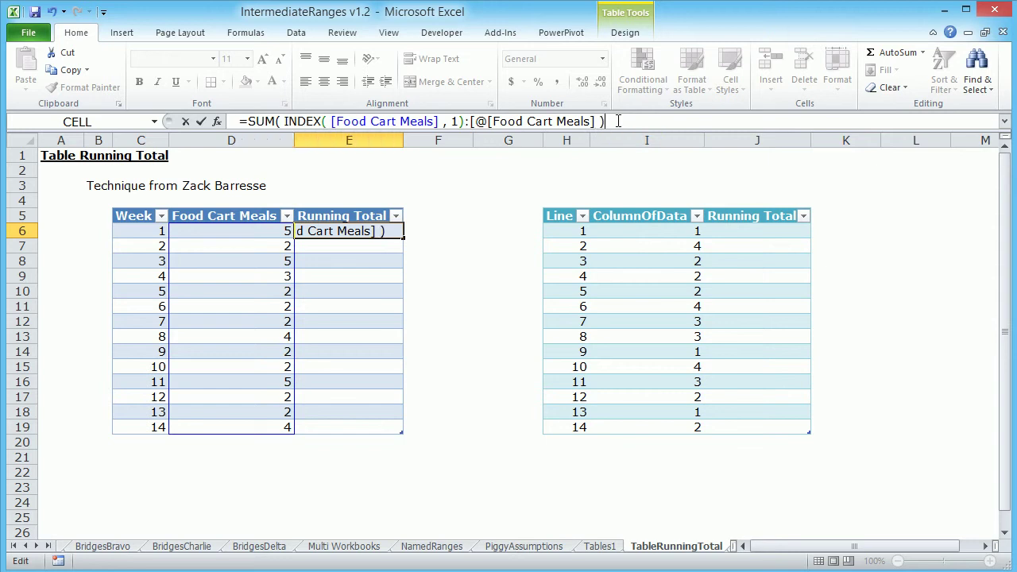
{"action": "key", "text": "Left"}
{"action": "key", "text": "Left"}
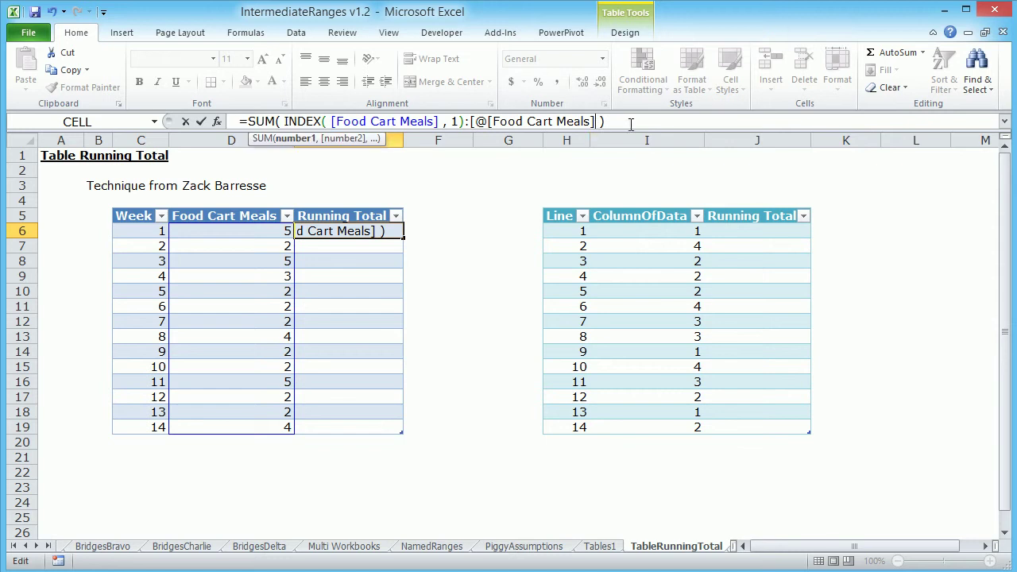
{"action": "type", "text": "]"}
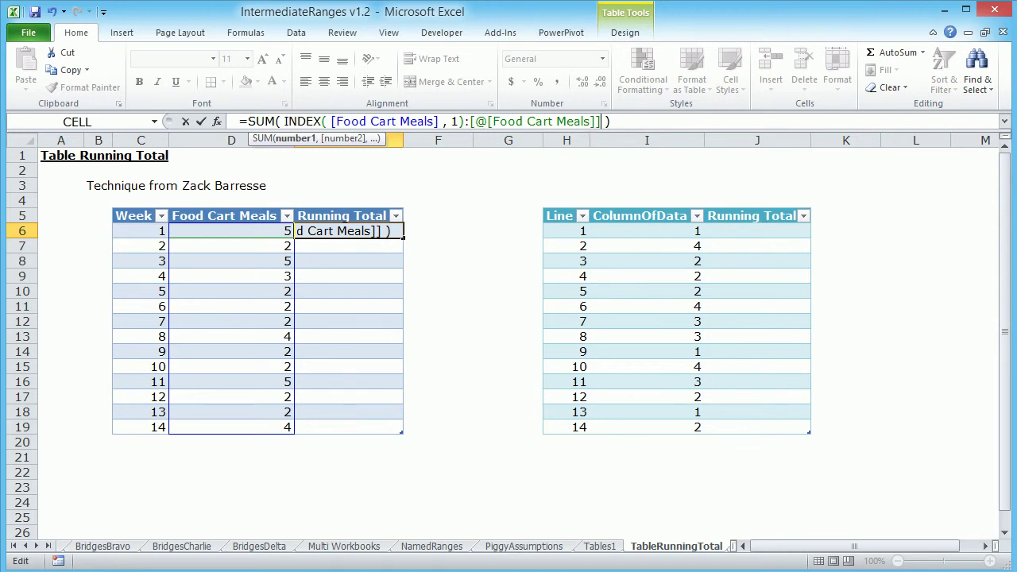
{"action": "key", "text": "Return"}
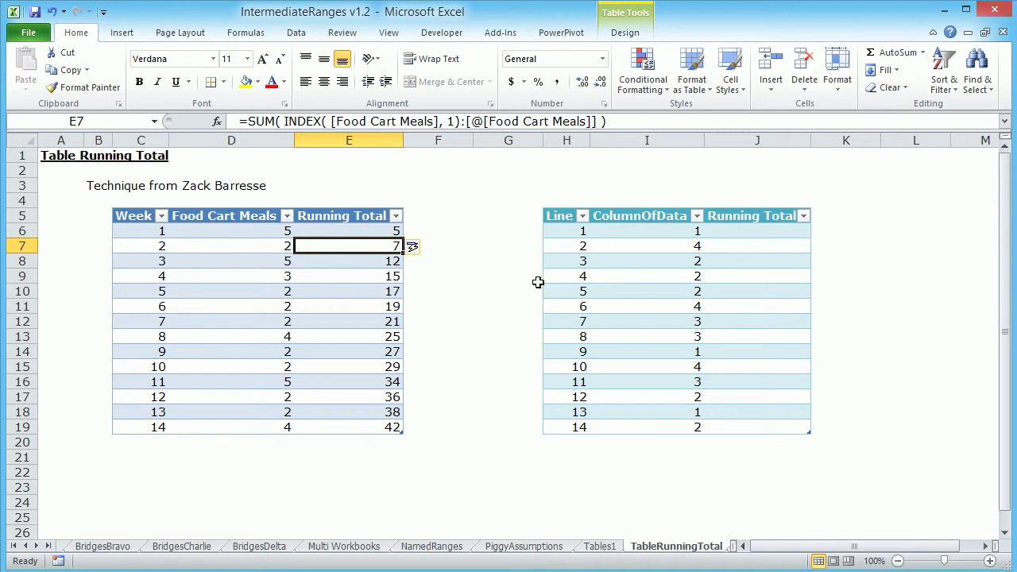
Review the first table's totals, then select J6 in the second table's Running Total column
{"action": "left_click_drag", "start_coordinate": [377, 230], "coordinate": [368, 421]}
{"action": "left_click", "coordinate": [474, 290]}
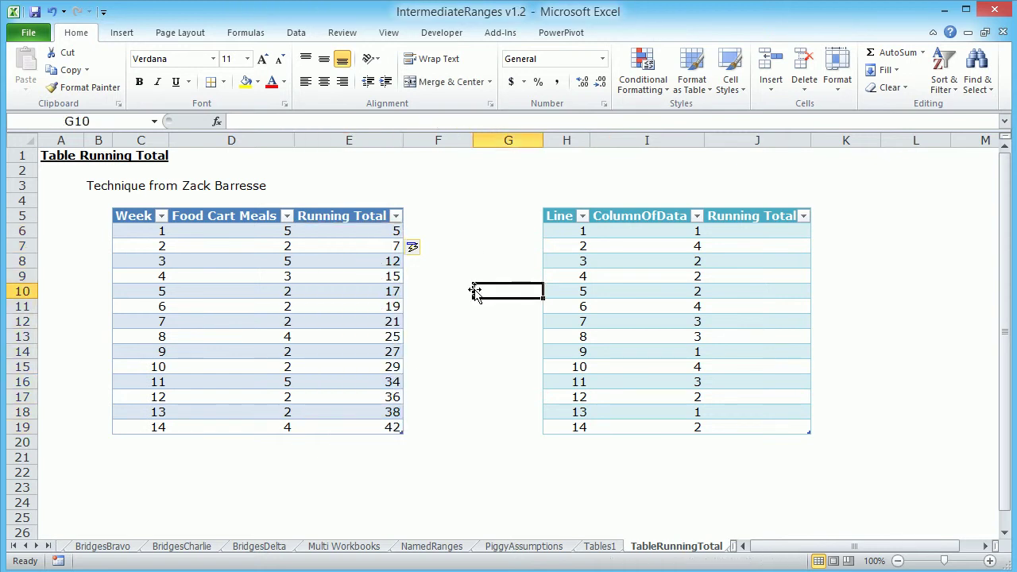
{"action": "left_click", "coordinate": [742, 232]}
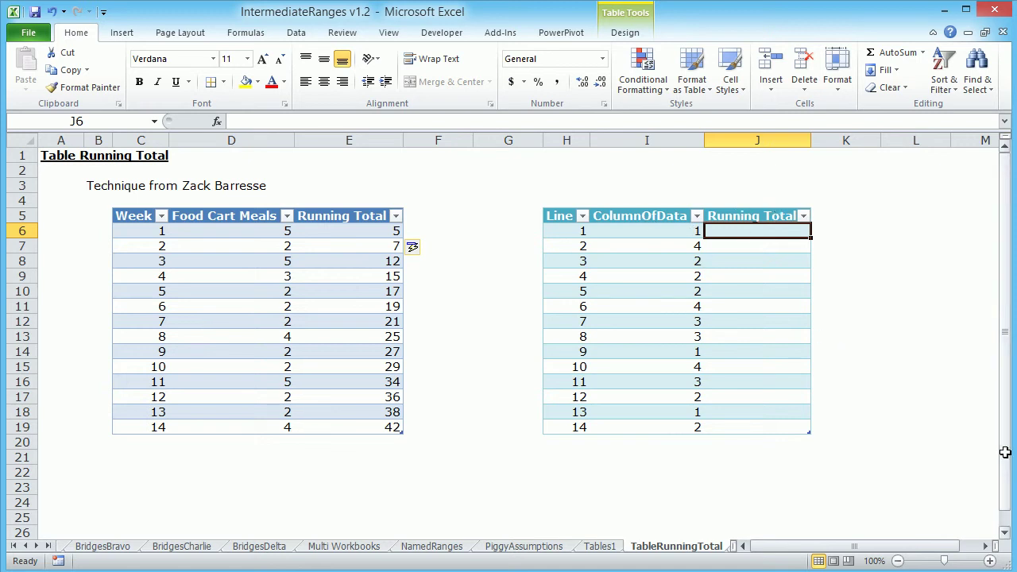
{"action": "type", "text": "="}
{"action": "key", "text": "BackSpace"}
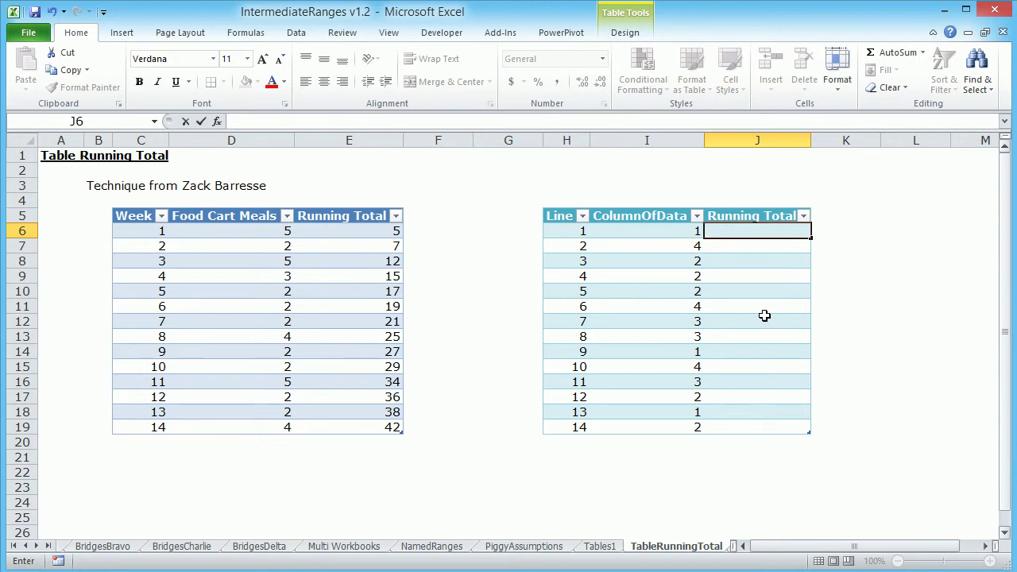
{"action": "left_click", "coordinate": [250, 120]}
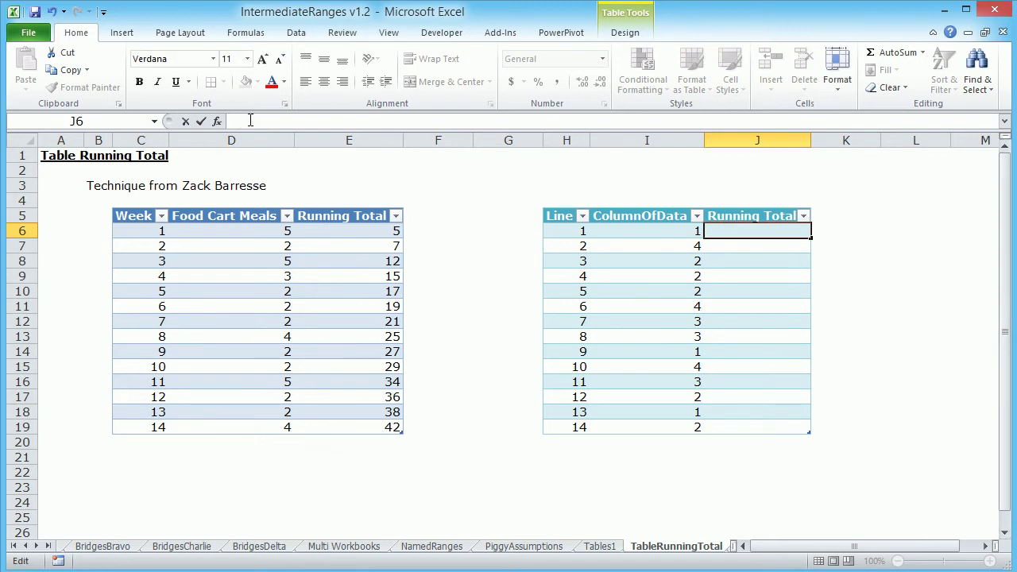
{"action": "type", "text": "=SUM("}
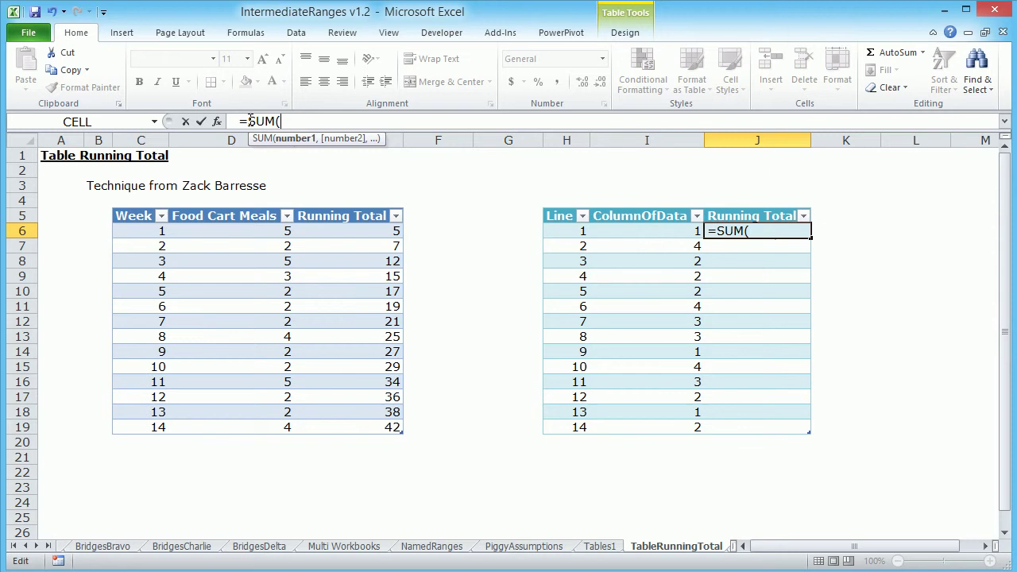
{"action": "type", "text": " index"}
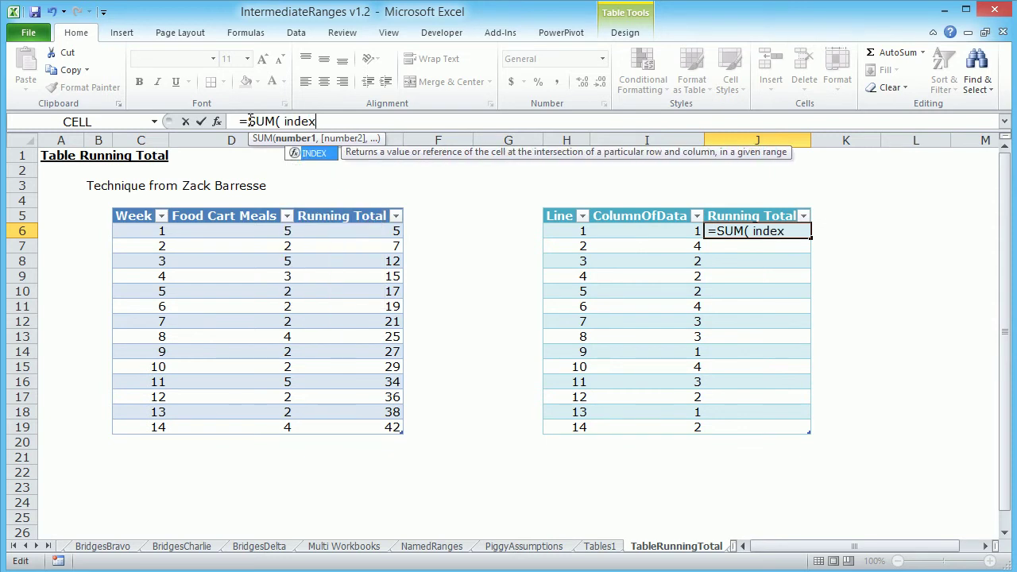
{"action": "key", "text": "Tab"}
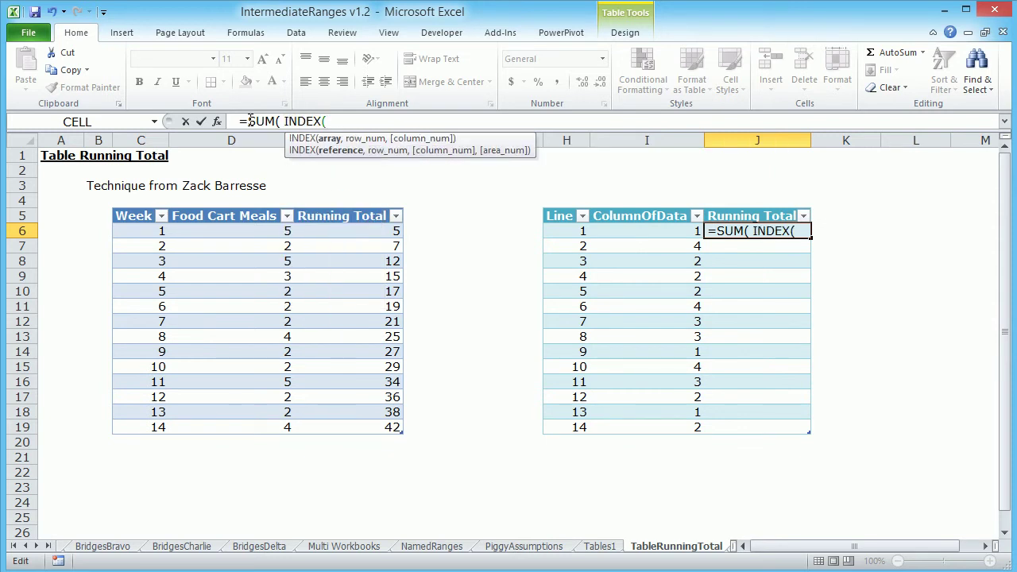
{"action": "type", "text": "["}
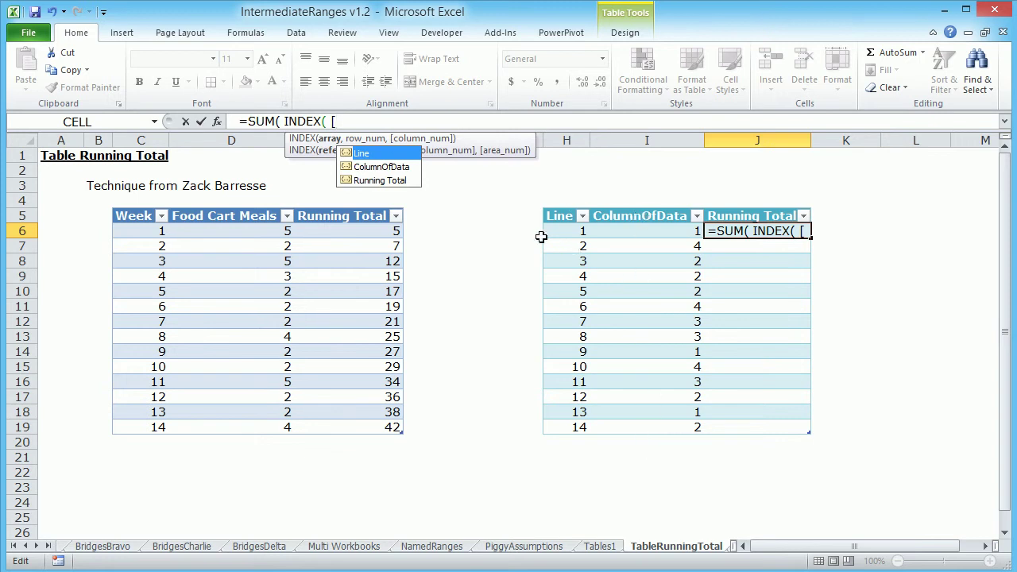
{"action": "key", "text": "Down"}
{"action": "key", "text": "Tab"}
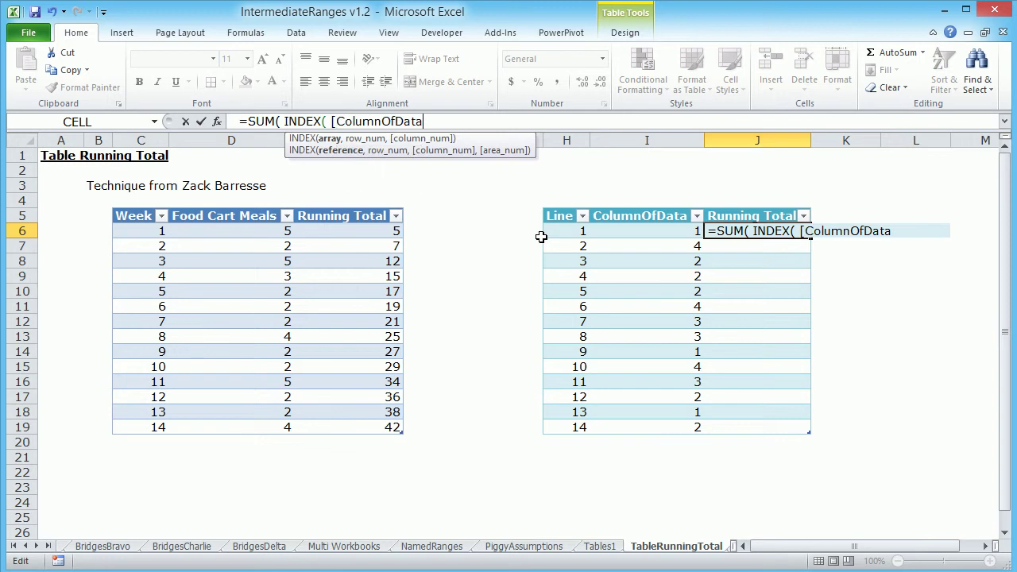
{"action": "type", "text": "]"}
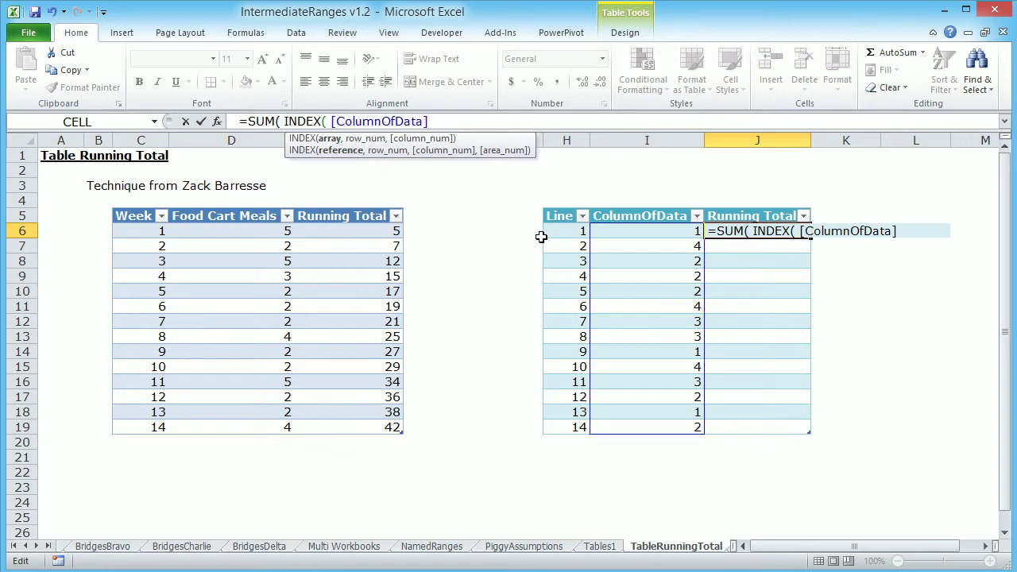
{"action": "type", "text": " , "}
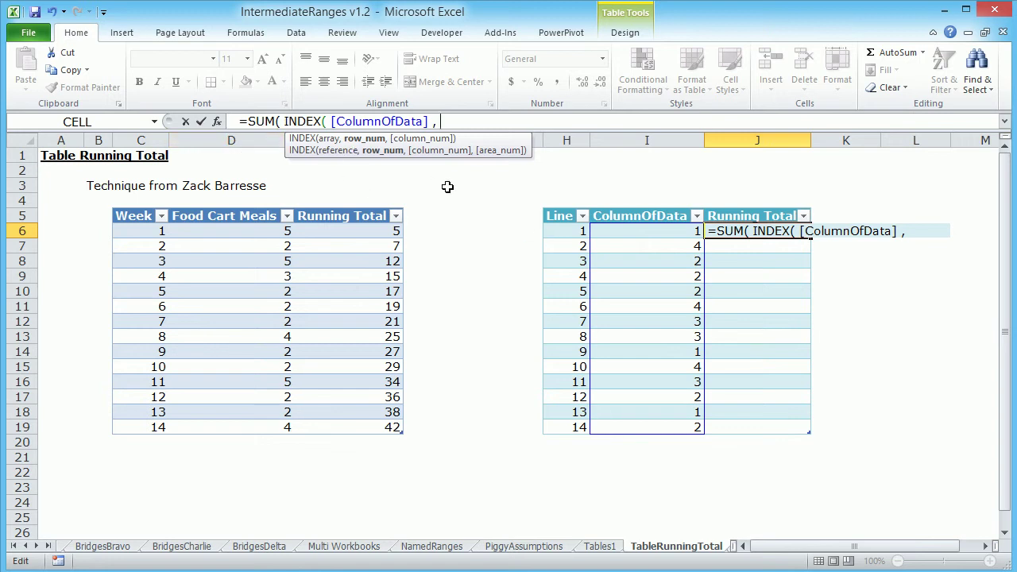
{"action": "type", "text": "1)"}
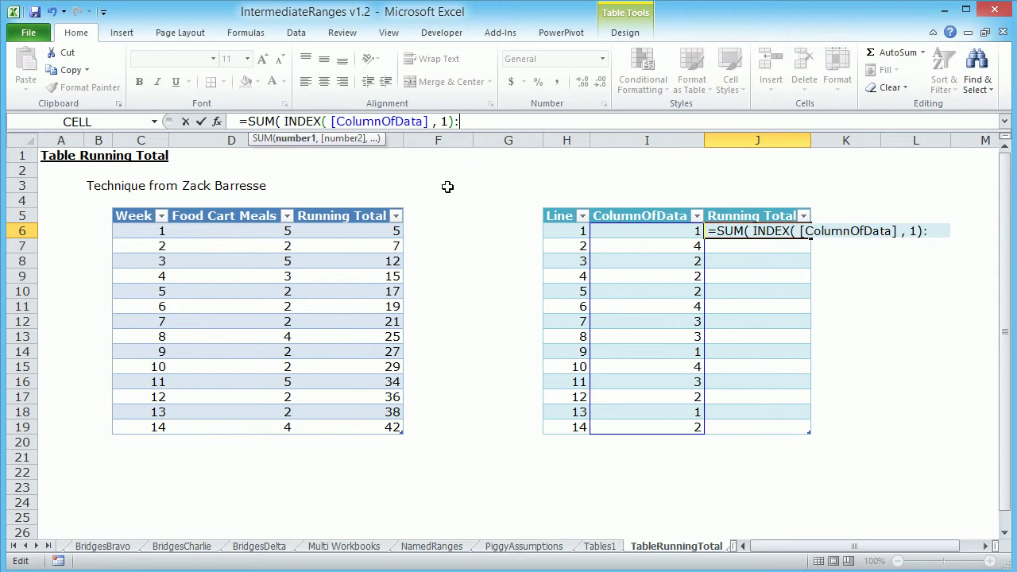
{"action": "type", "text": ":["}
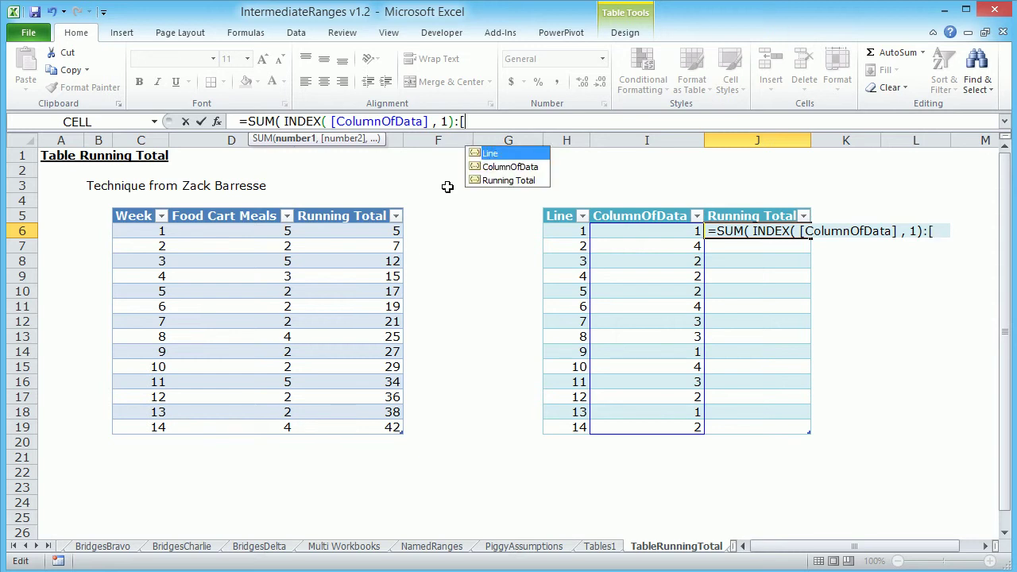
{"action": "type", "text": "@"}
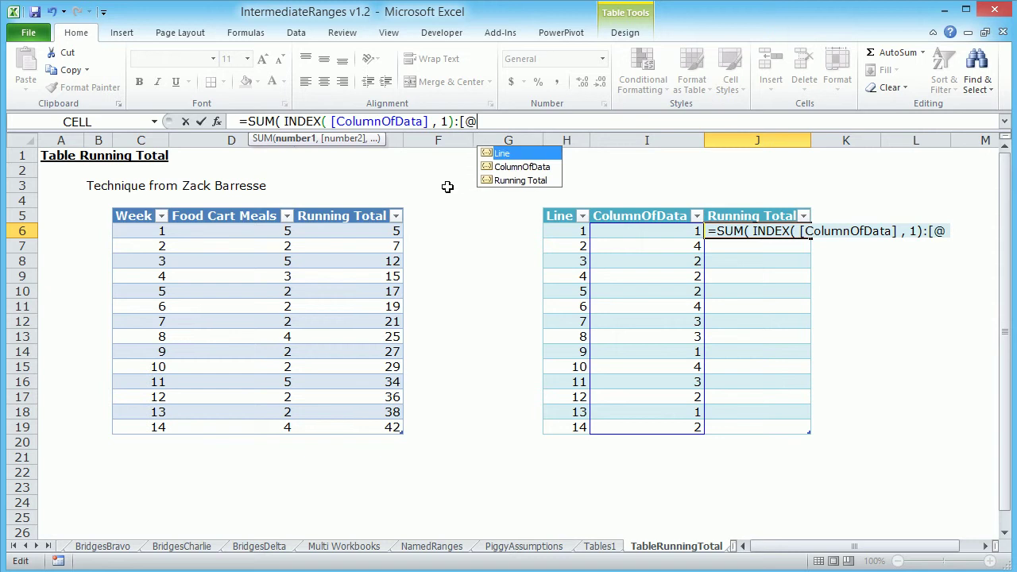
{"action": "key", "text": "Down"}
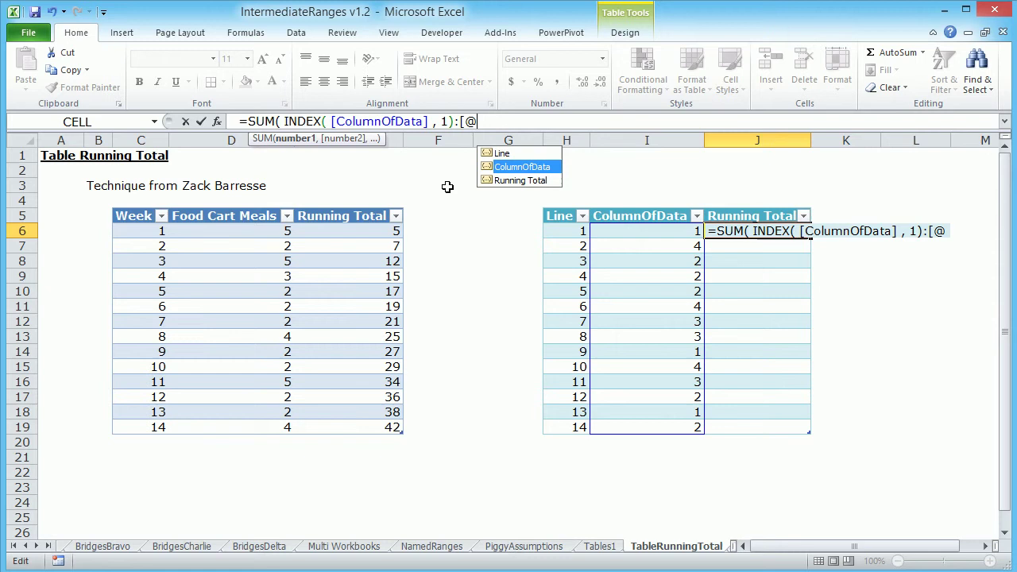
{"action": "key", "text": "Tab"}
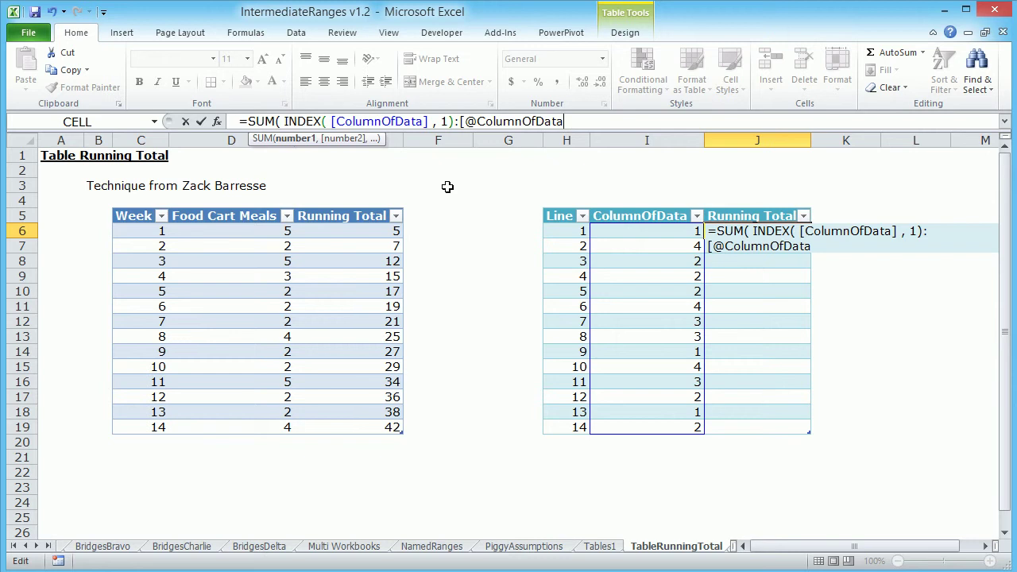
{"action": "type", "text": "]"}
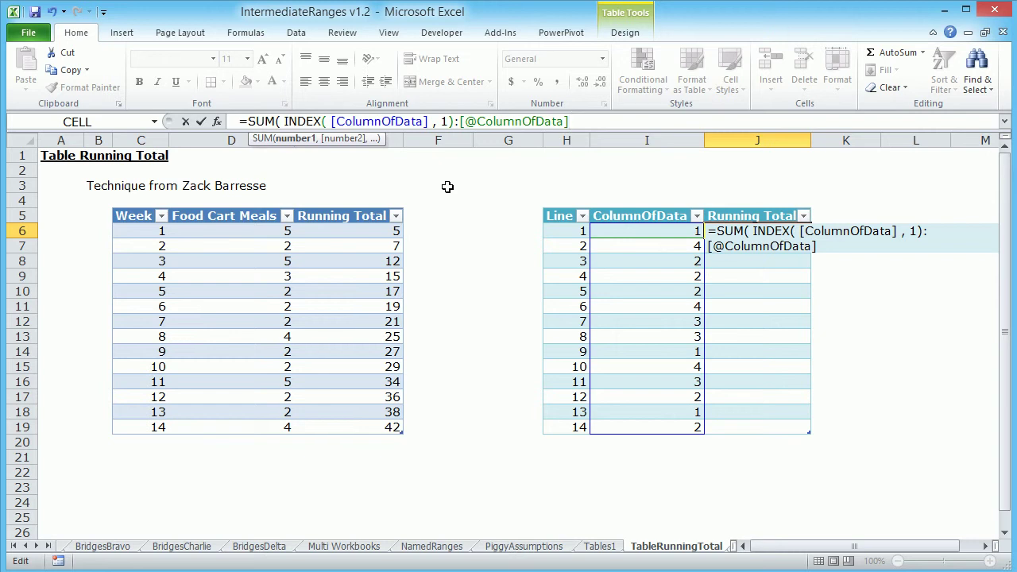
Close and commit J6's formula so the column auto-fills totals 1 to 34, then recommit it
{"action": "type", "text": ")"}
{"action": "key", "text": "Return"}
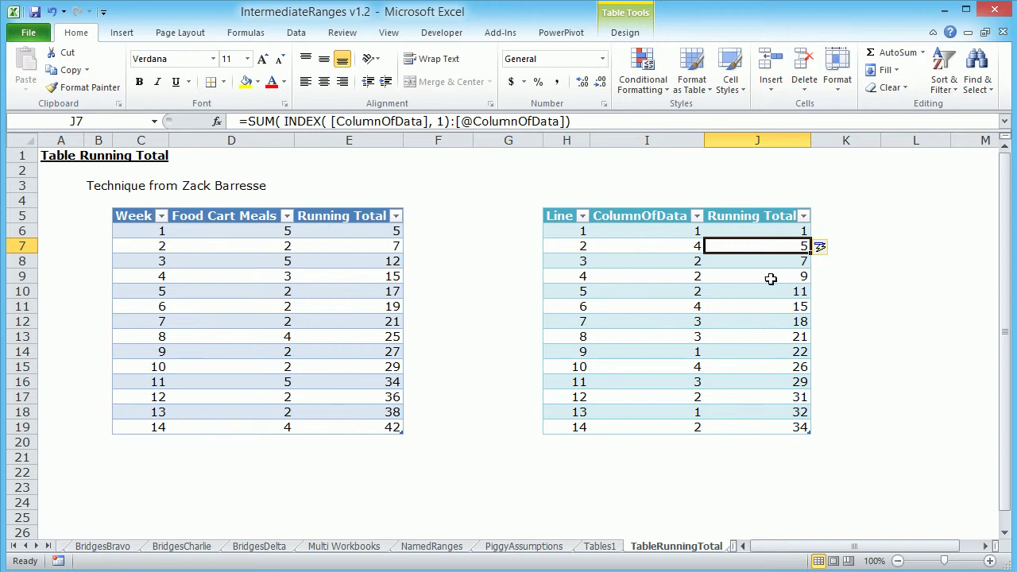
{"action": "double_click", "coordinate": [784, 230]}
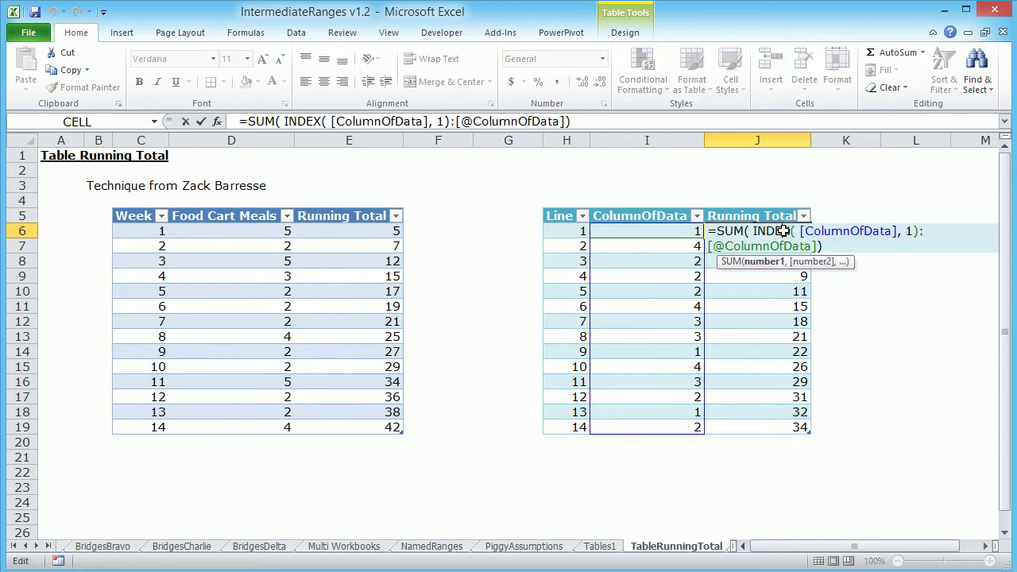
{"action": "key", "text": "Escape"}
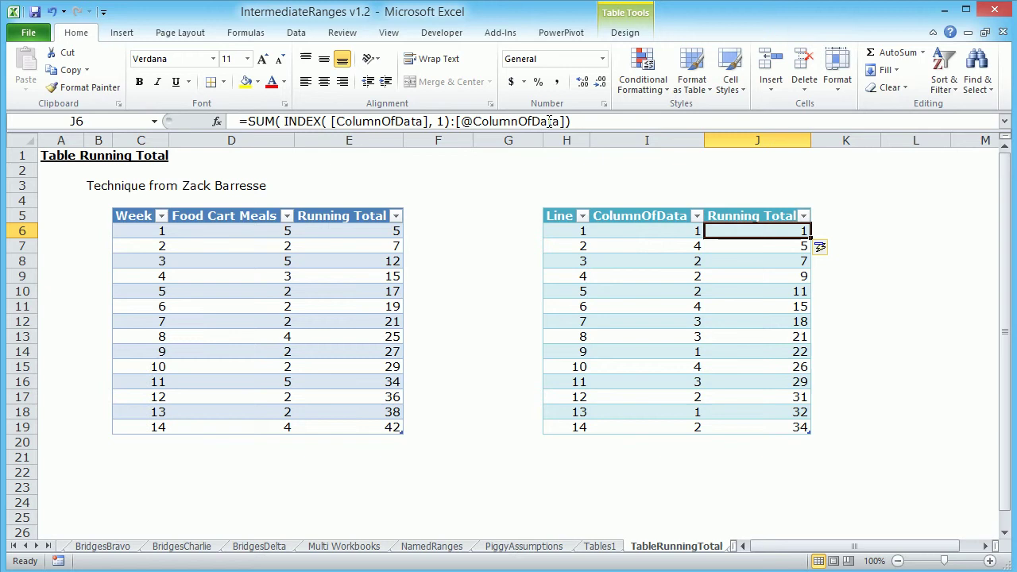
{"action": "left_click", "coordinate": [459, 121]}
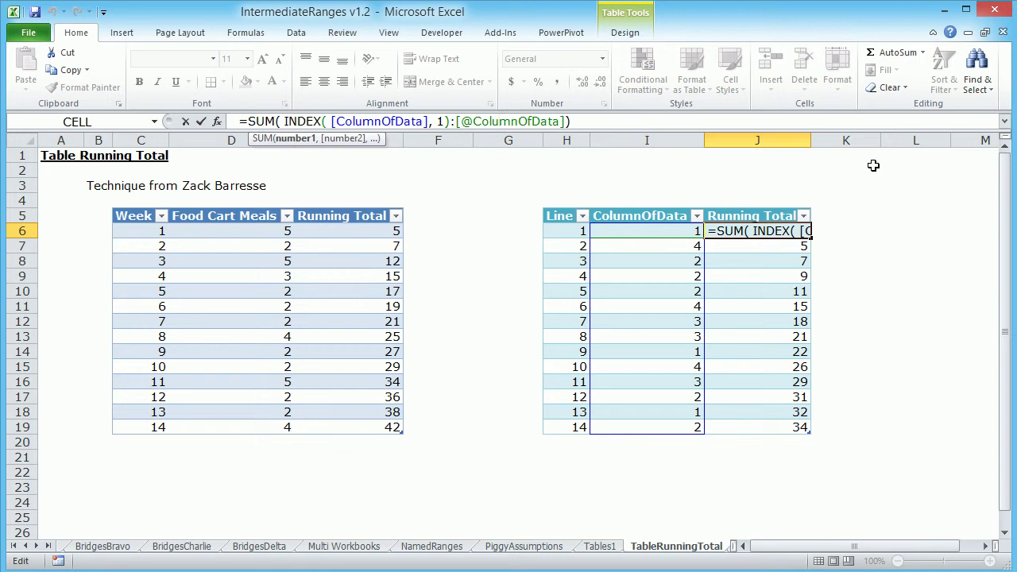
{"action": "key", "text": "Return"}
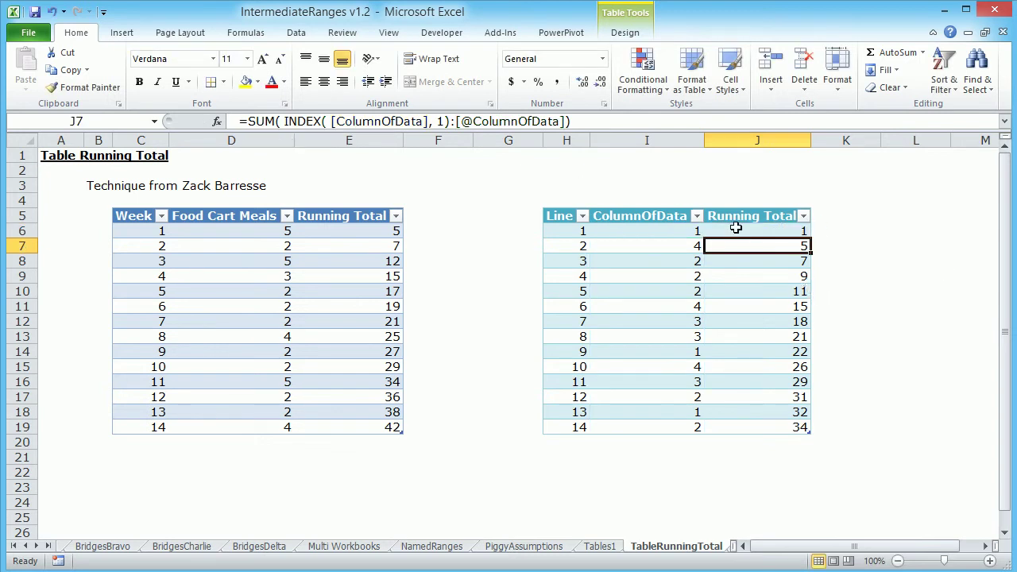
Select J6:J19, expand the formula bar, and highlight the formula's INDEX part and colon
{"action": "left_click_drag", "start_coordinate": [736, 229], "coordinate": [759, 422]}
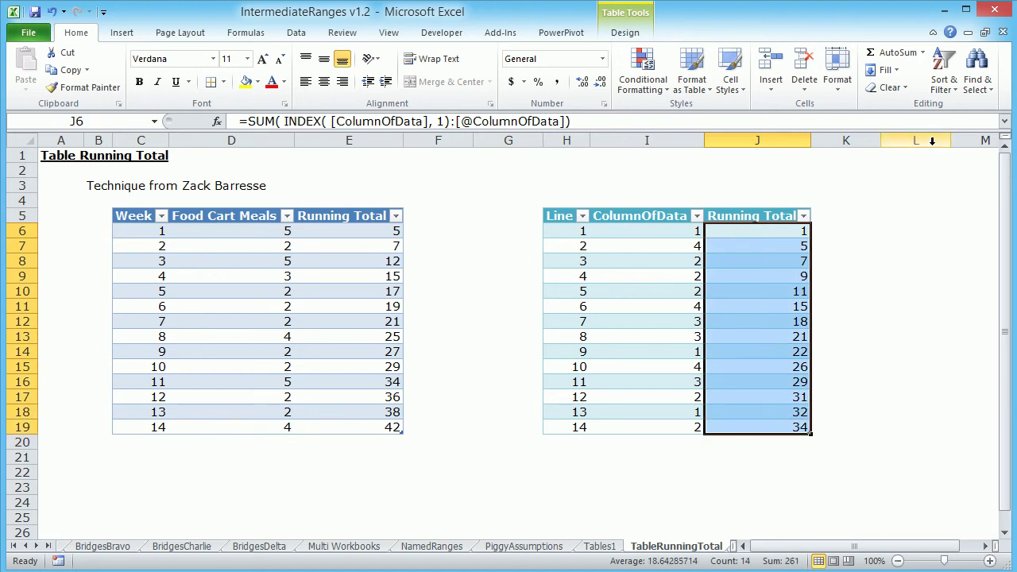
{"action": "left_click", "coordinate": [1005, 120]}
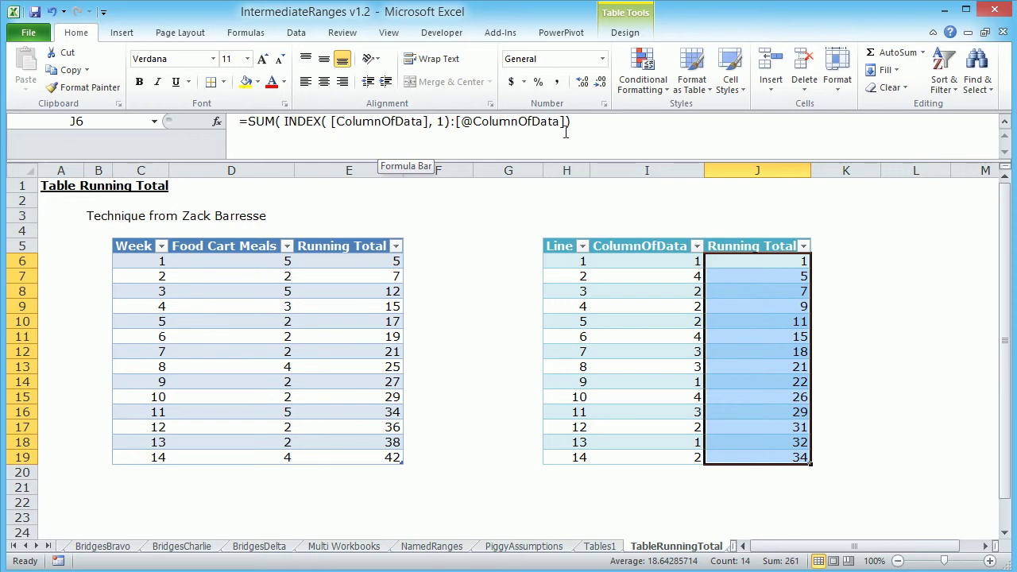
{"action": "left_click", "coordinate": [601, 130]}
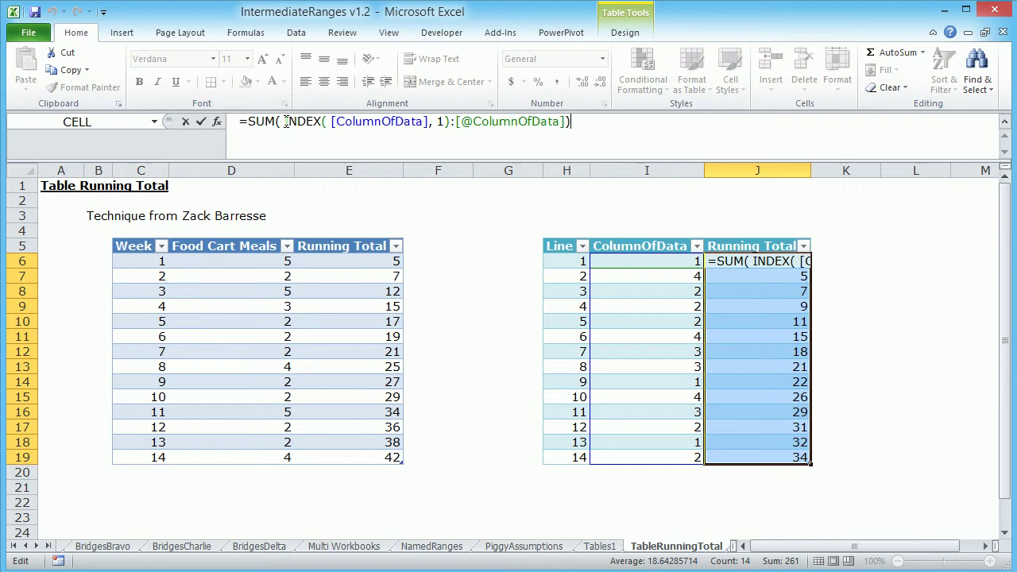
{"action": "left_click", "coordinate": [286, 121]}
{"action": "key", "text": "shift+Right"}
{"action": "key", "text": "shift+Right"}
{"action": "key", "text": "shift+Right"}
{"action": "key", "text": "shift+Right"}
{"action": "key", "text": "shift+Right"}
{"action": "key", "text": "shift+Right"}
{"action": "key", "text": "shift+Right"}
{"action": "key", "text": "shift+Right"}
{"action": "key", "text": "shift+Right"}
{"action": "key", "text": "shift+Right"}
{"action": "key", "text": "shift+Right"}
{"action": "key", "text": "shift+Right"}
{"action": "key", "text": "shift+Right"}
{"action": "key", "text": "shift+Right"}
{"action": "key", "text": "shift+Right"}
{"action": "key", "text": "shift+Right"}
{"action": "key", "text": "shift+Right"}
{"action": "key", "text": "shift+Right"}
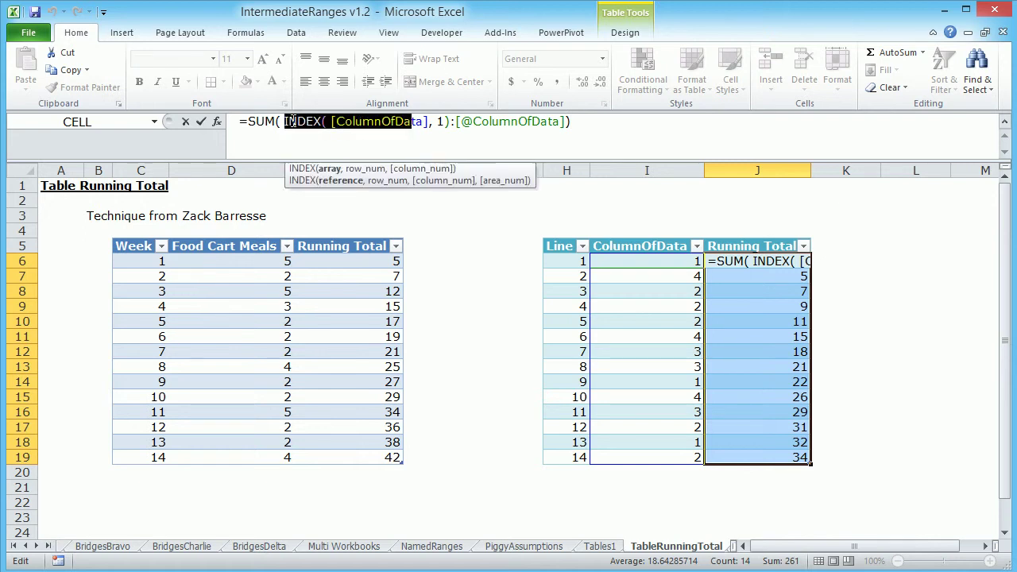
{"action": "key", "text": "Left"}
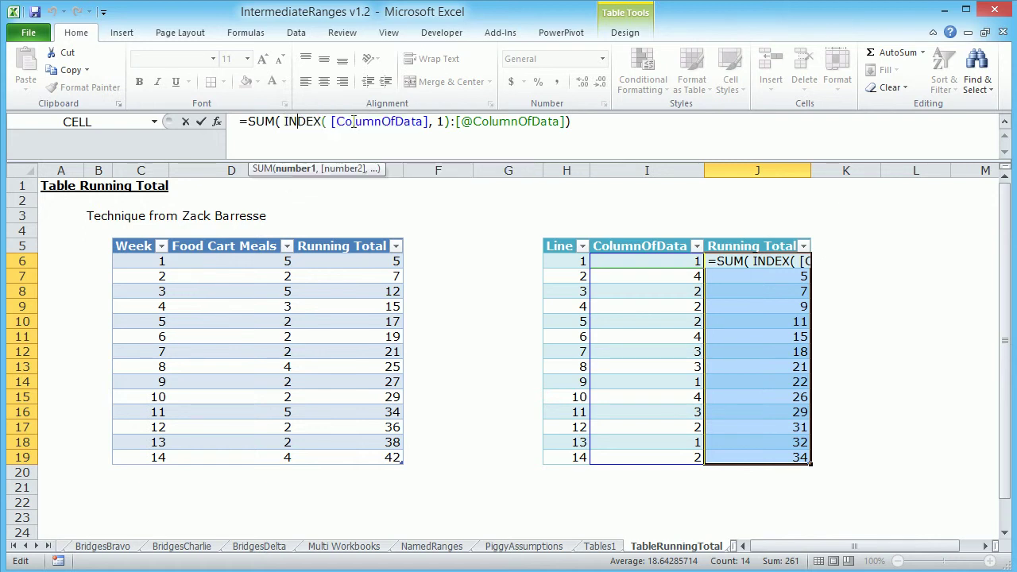
{"action": "left_click", "coordinate": [450, 125]}
{"action": "type", "text": ":"}
Commit J6's formula unchanged and deselect the Running Total column
{"action": "left_click", "coordinate": [456, 121]}
{"action": "type", "text": "["}
{"action": "key", "text": "Return"}
{"action": "left_click", "coordinate": [818, 367]}
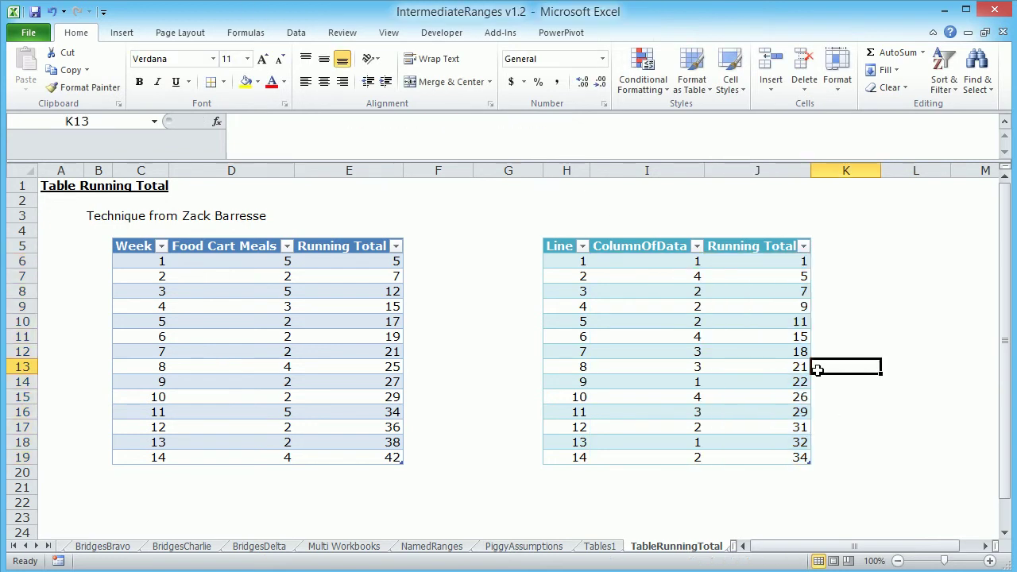
Open J14's formula and highlight its INDEX( [ColumnOfData], 1) part
{"action": "double_click", "coordinate": [754, 380]}
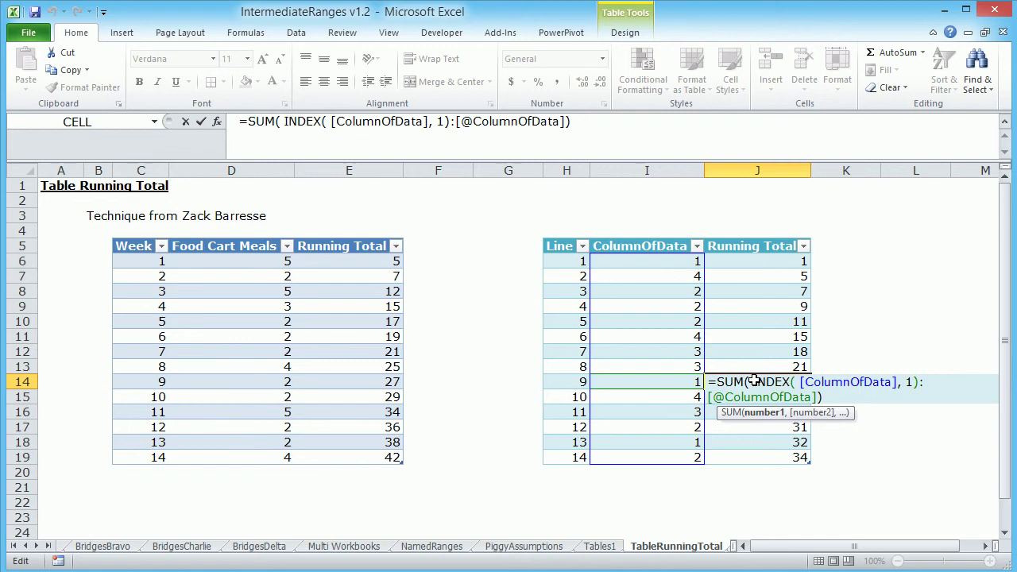
{"action": "scroll", "coordinate": [761, 370], "scroll_direction": "down", "scroll_amount": 1}
{"action": "scroll", "coordinate": [761, 373], "scroll_direction": "up", "scroll_amount": 1}
{"action": "key", "text": "Right"}
{"action": "key", "text": "Right"}
{"action": "key", "text": "Right"}
{"action": "key", "text": "Right"}
{"action": "key", "text": "Right"}
{"action": "left_click_drag", "start_coordinate": [753, 382], "coordinate": [920, 381]}
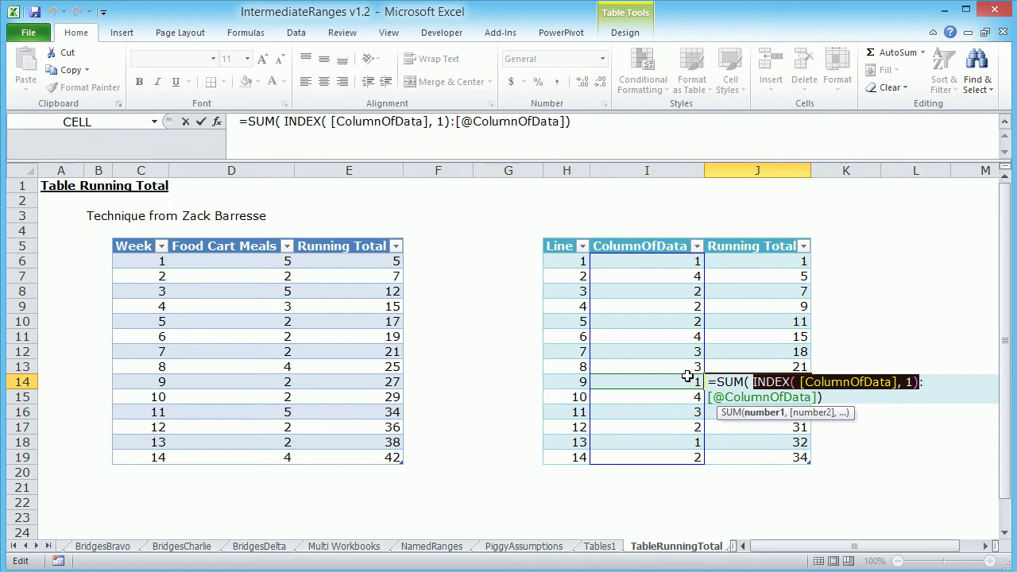
{"action": "left_click", "coordinate": [753, 382]}
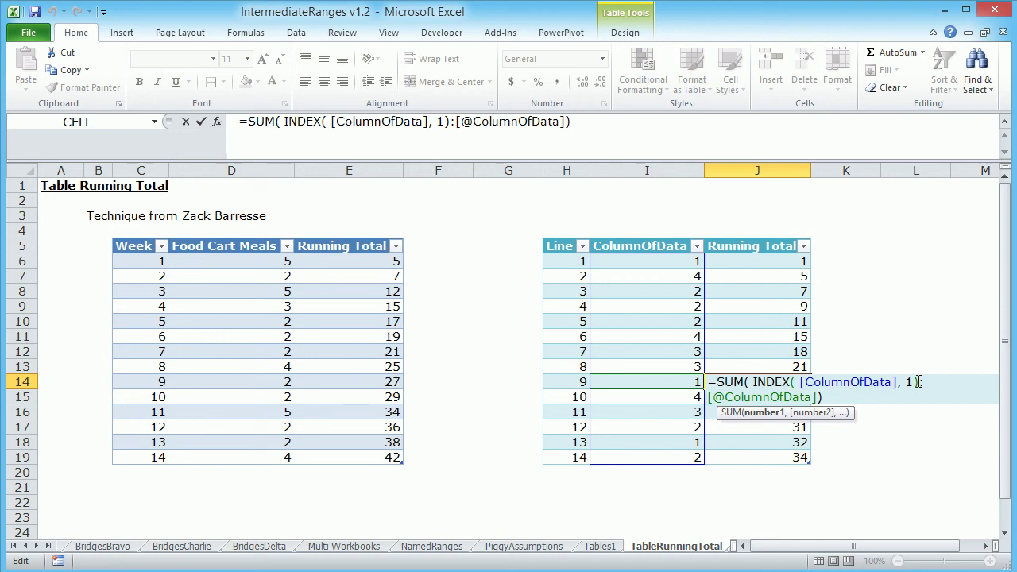
{"action": "left_click_drag", "start_coordinate": [920, 382], "coordinate": [753, 382]}
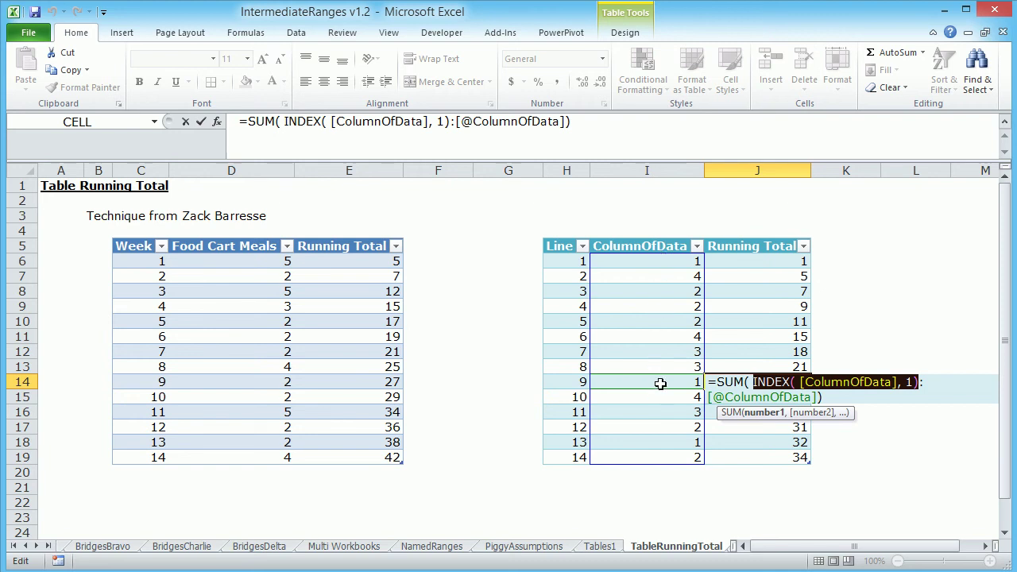
{"action": "left_click", "coordinate": [934, 382]}
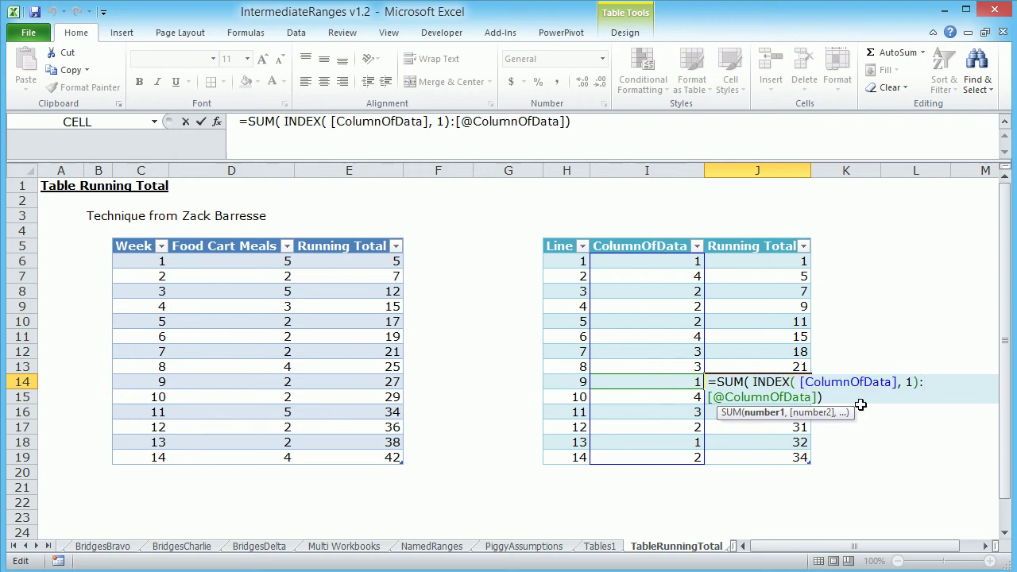